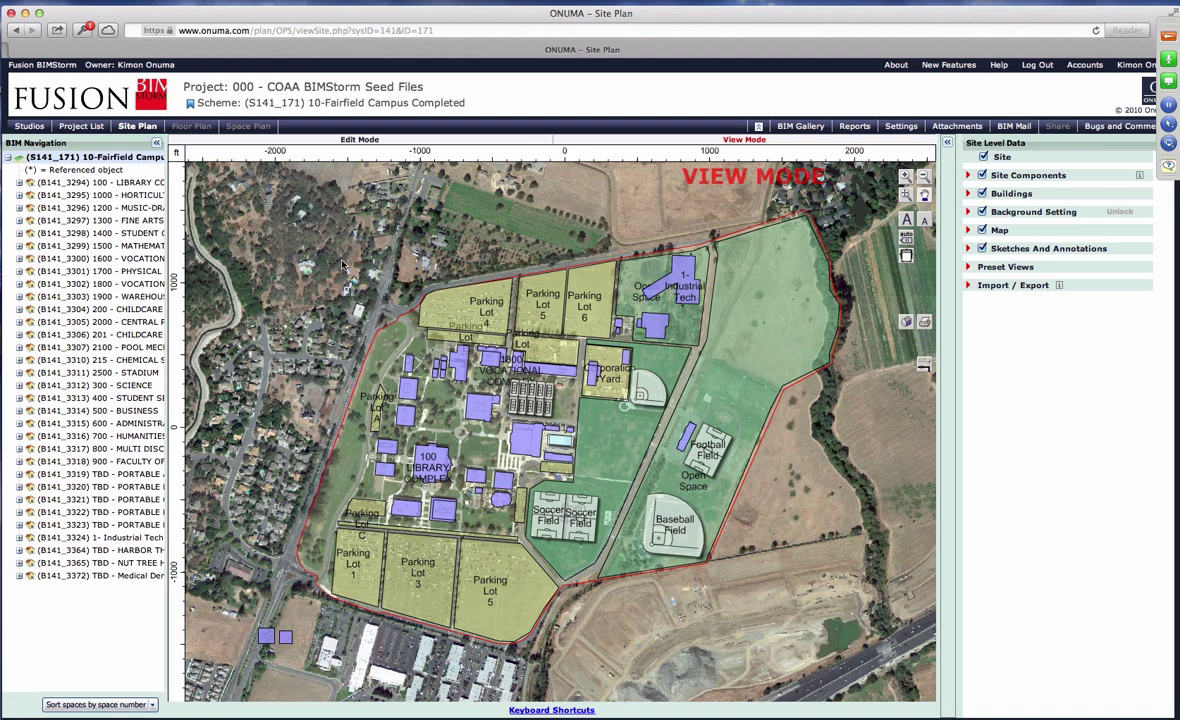
# Widen the BIM Navigation list so the full building names show.
pyautogui.scroll(1, 395, 325)
pyautogui.scroll(-2, 400, 330)
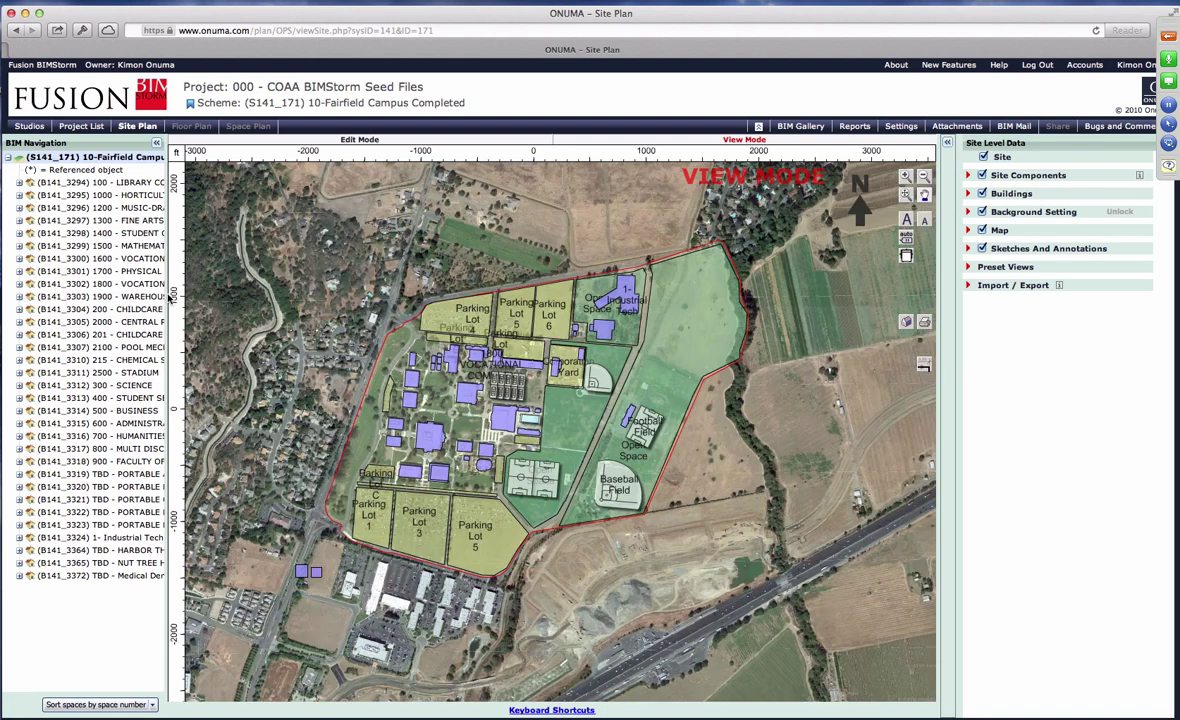
pyautogui.moveTo(163, 270); pyautogui.dragTo(197, 270)
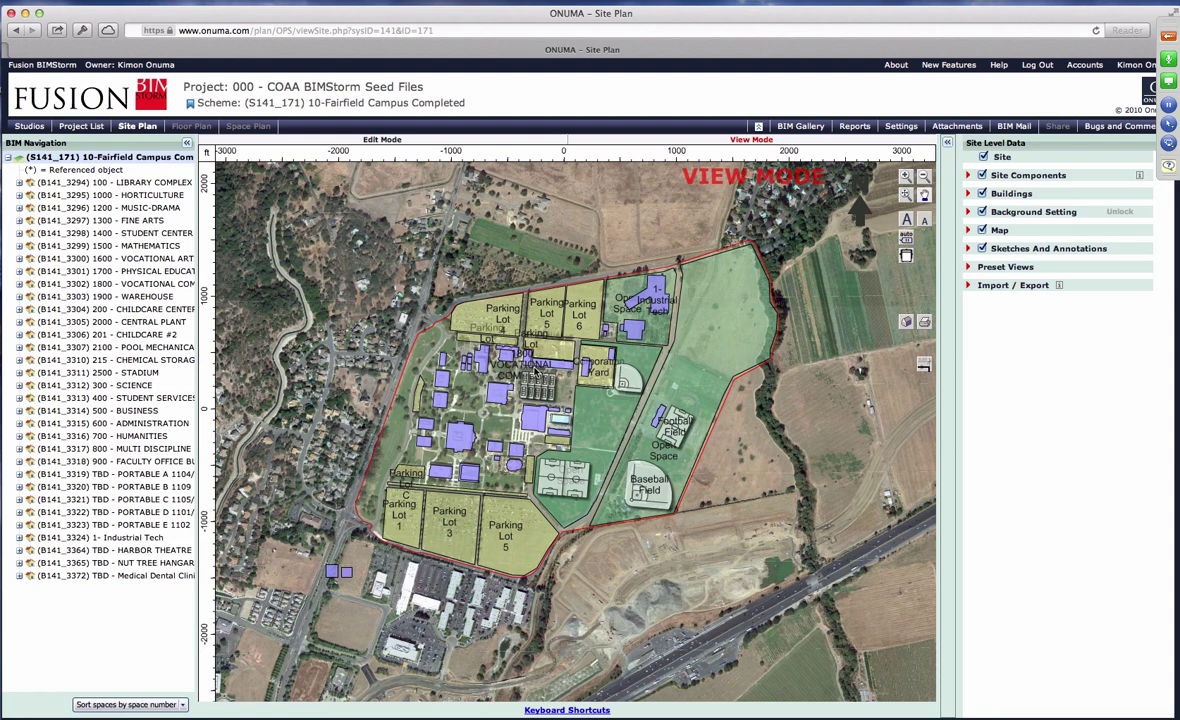
# Zoom into the north campus and select Industrial Tech and the TBD Medical Dental Clinic.
pyautogui.scroll(3, 490, 340)
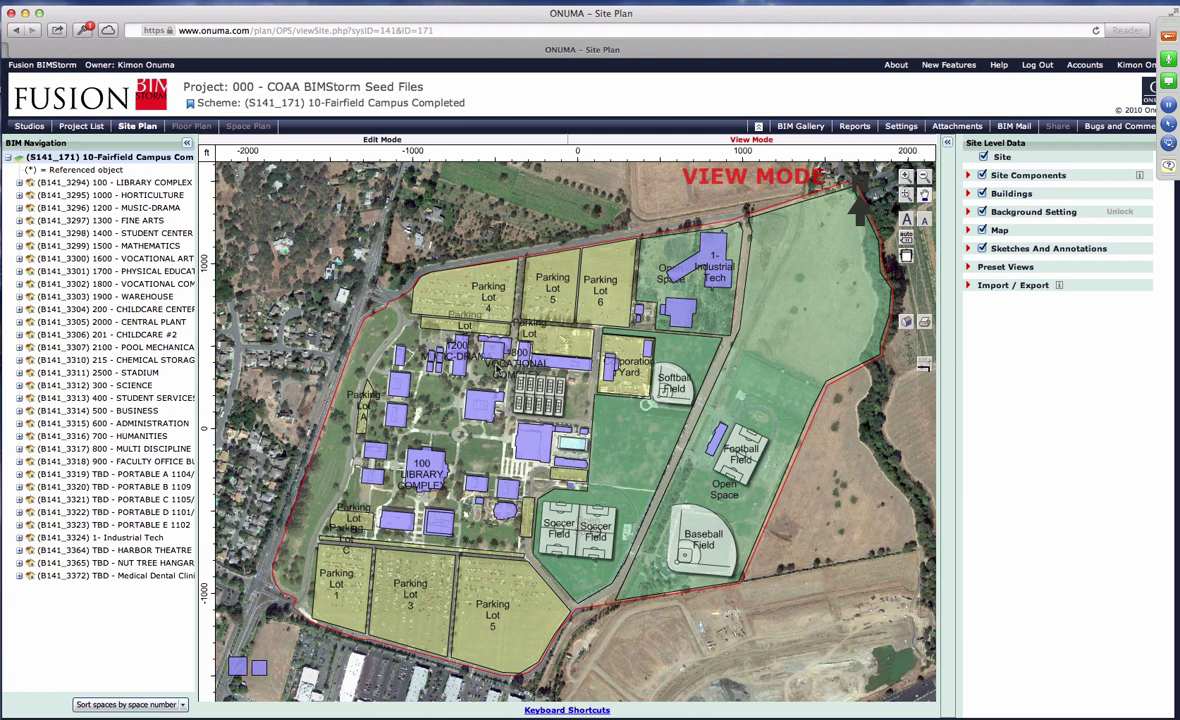
pyautogui.scroll(3, 667, 258)
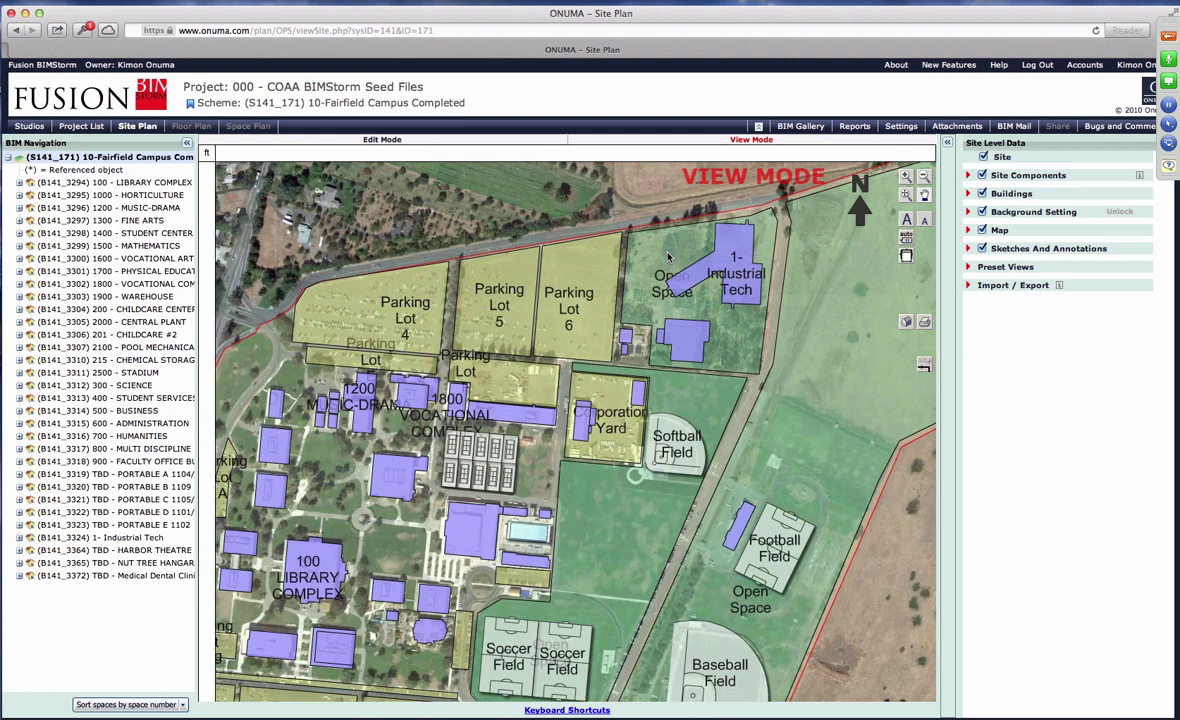
pyautogui.scroll(1, 667, 258)
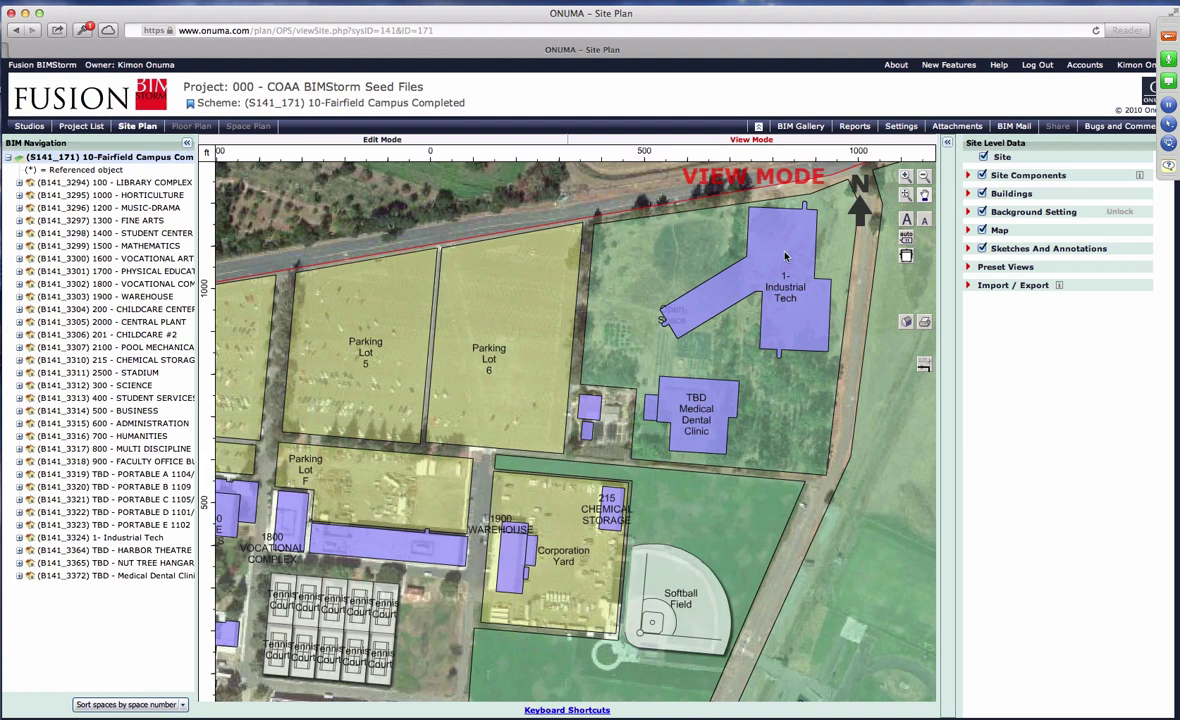
pyautogui.click(723, 260)
pyautogui.click(687, 437)
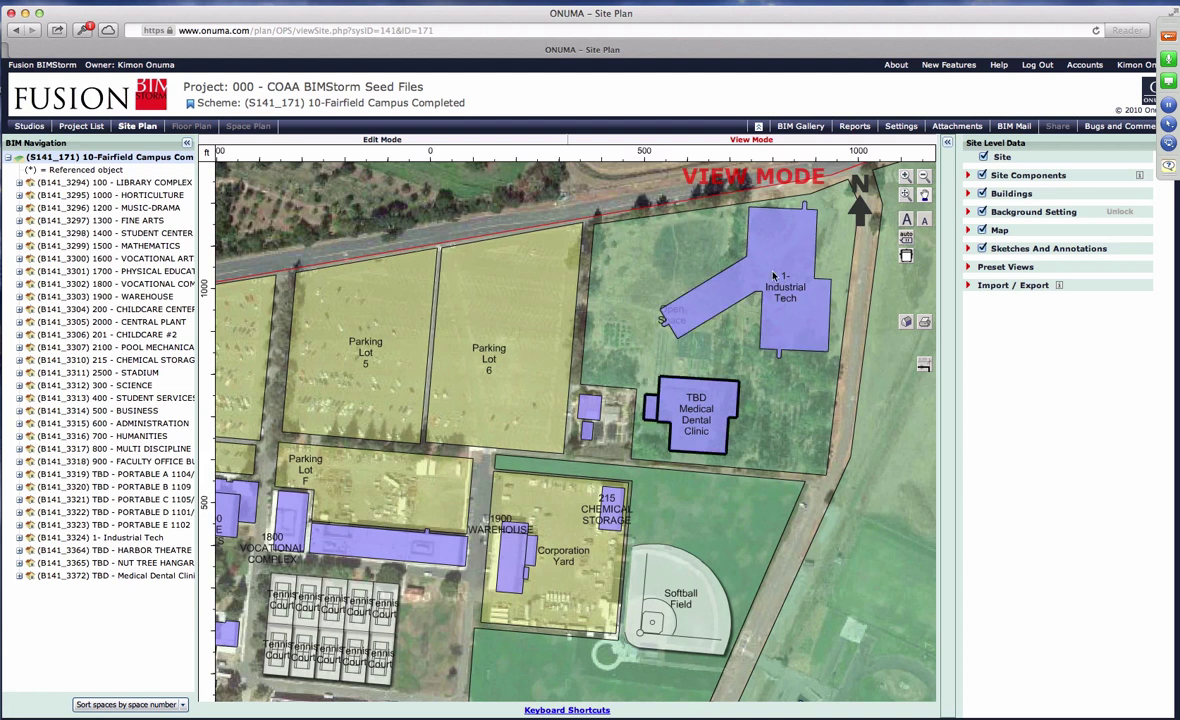
# Enter Edit Mode on 10-Fairfield Campus Completed and confirm the teamwork-scheme prompt.
pyautogui.click(420, 140)
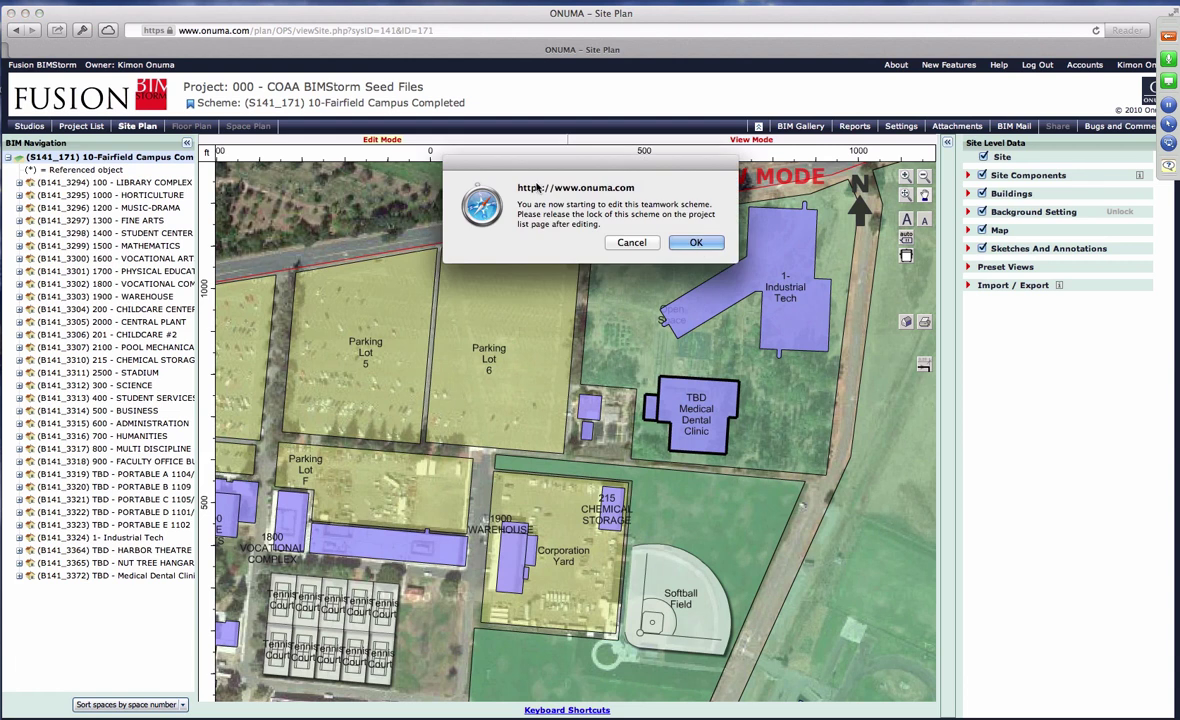
pyautogui.click(624, 237)
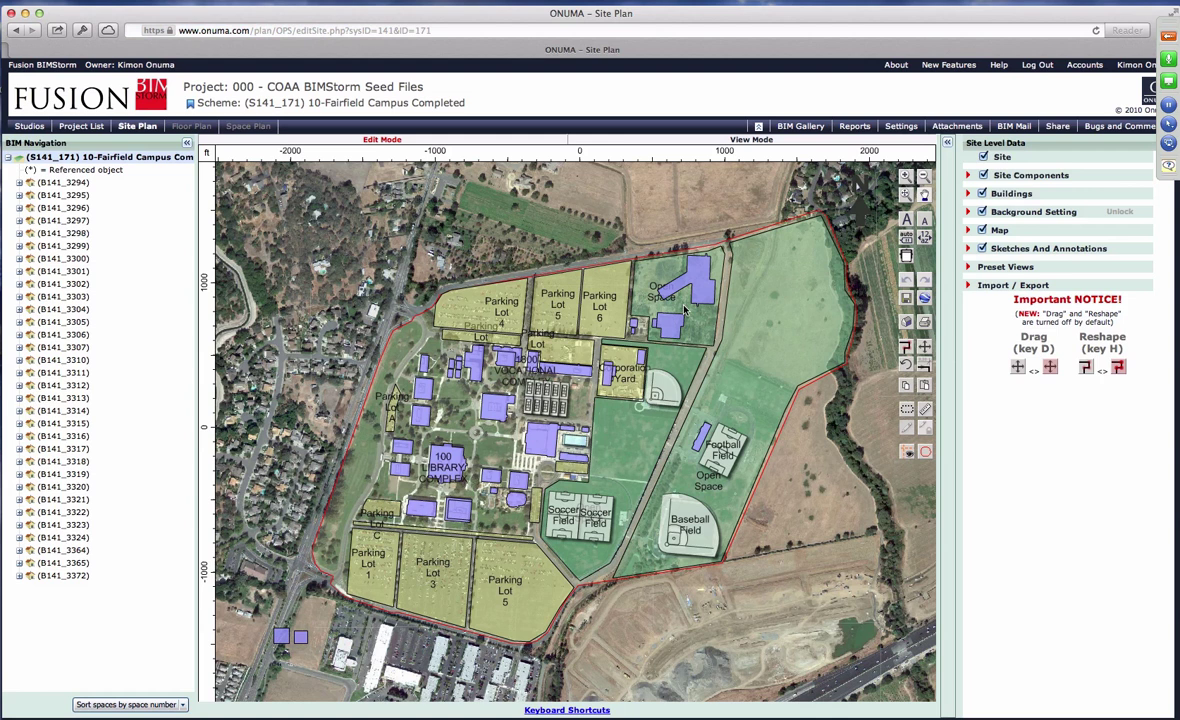
# Zoom in and select the TBD Medical Dental Clinic and 1-Industrial Tech buildings.
pyautogui.scroll(2, 684, 310)
pyautogui.scroll(2, 684, 310)
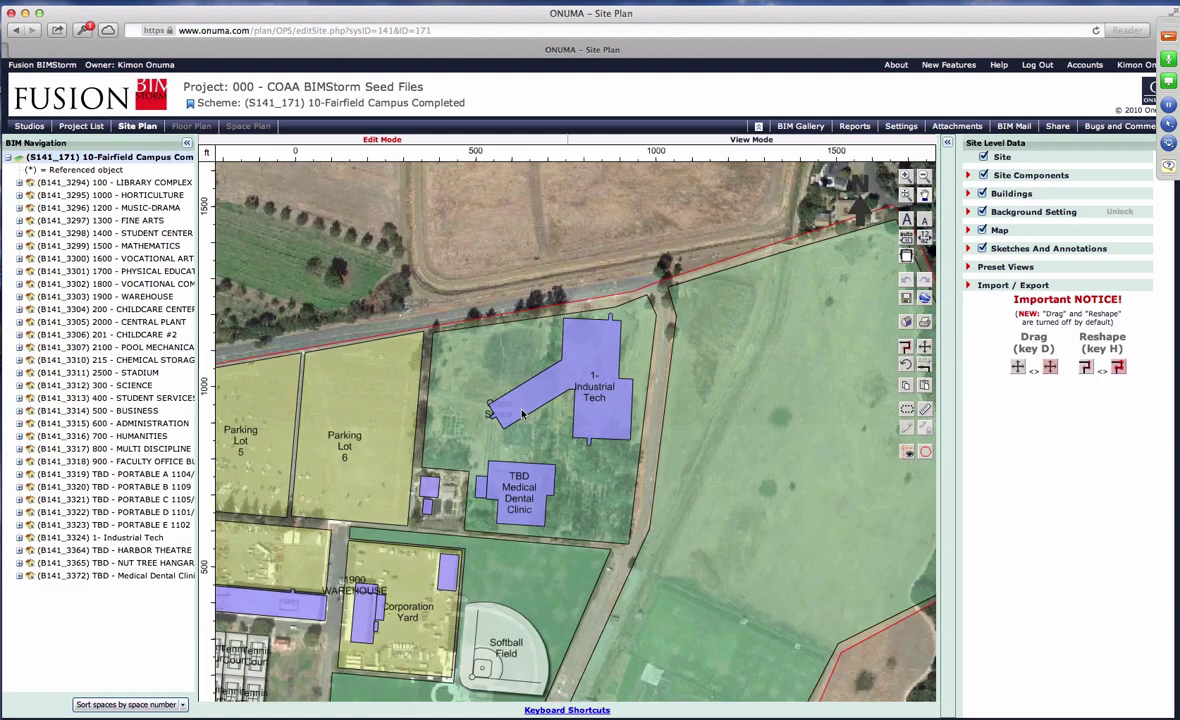
pyautogui.scroll(1, 521, 414)
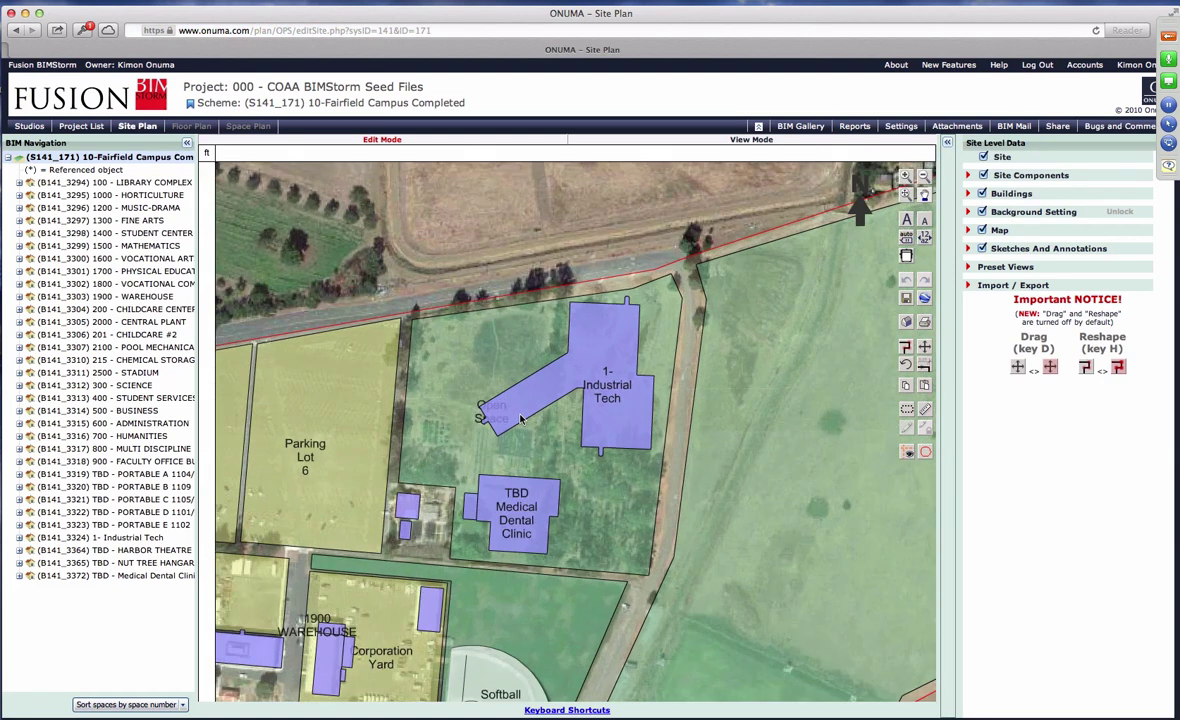
pyautogui.click(487, 494)
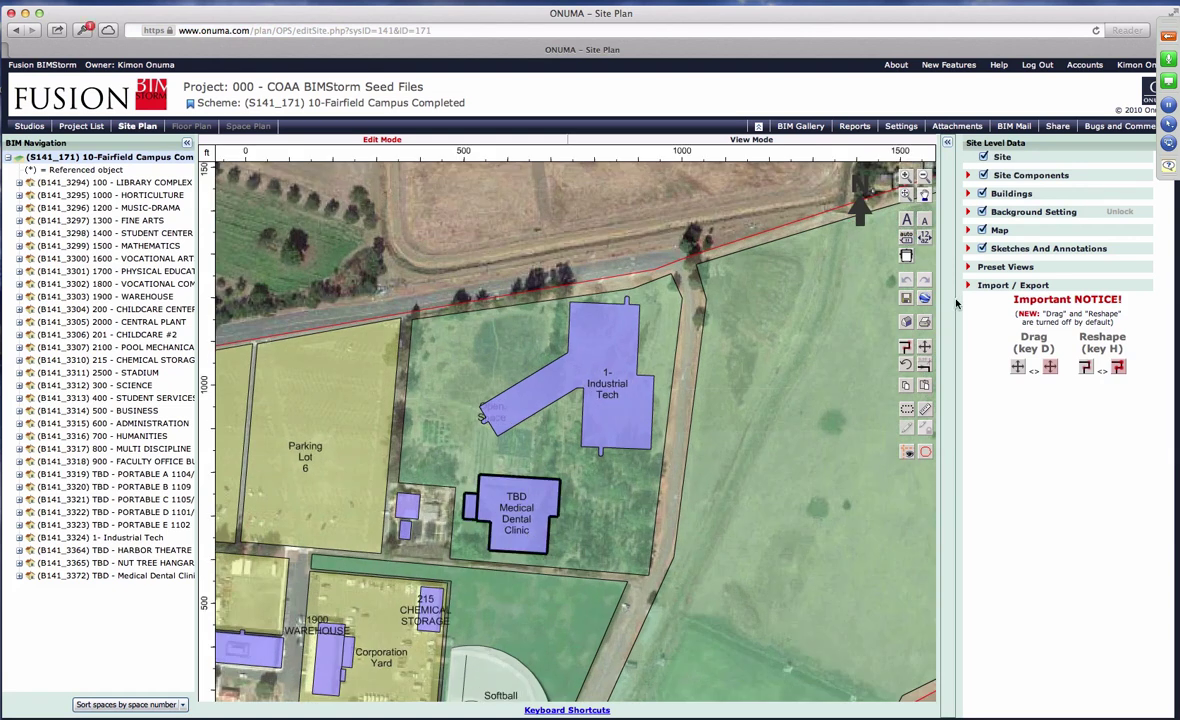
pyautogui.scroll(-3, 620, 511)
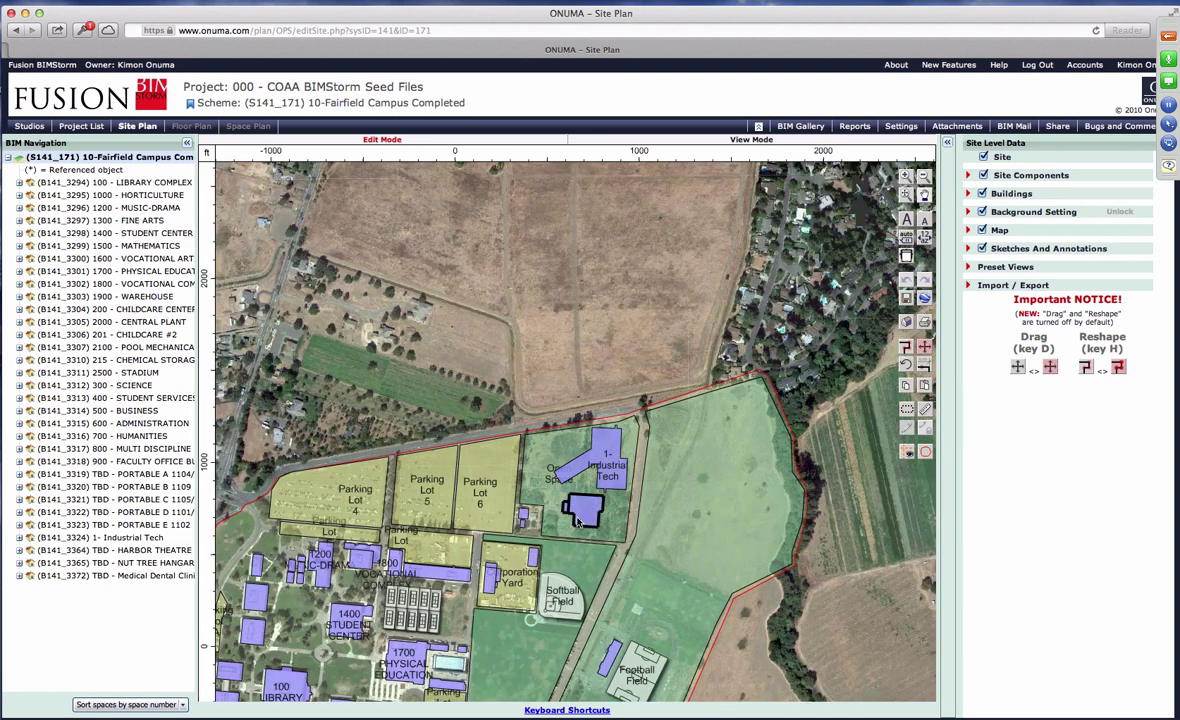
pyautogui.click(580, 462)
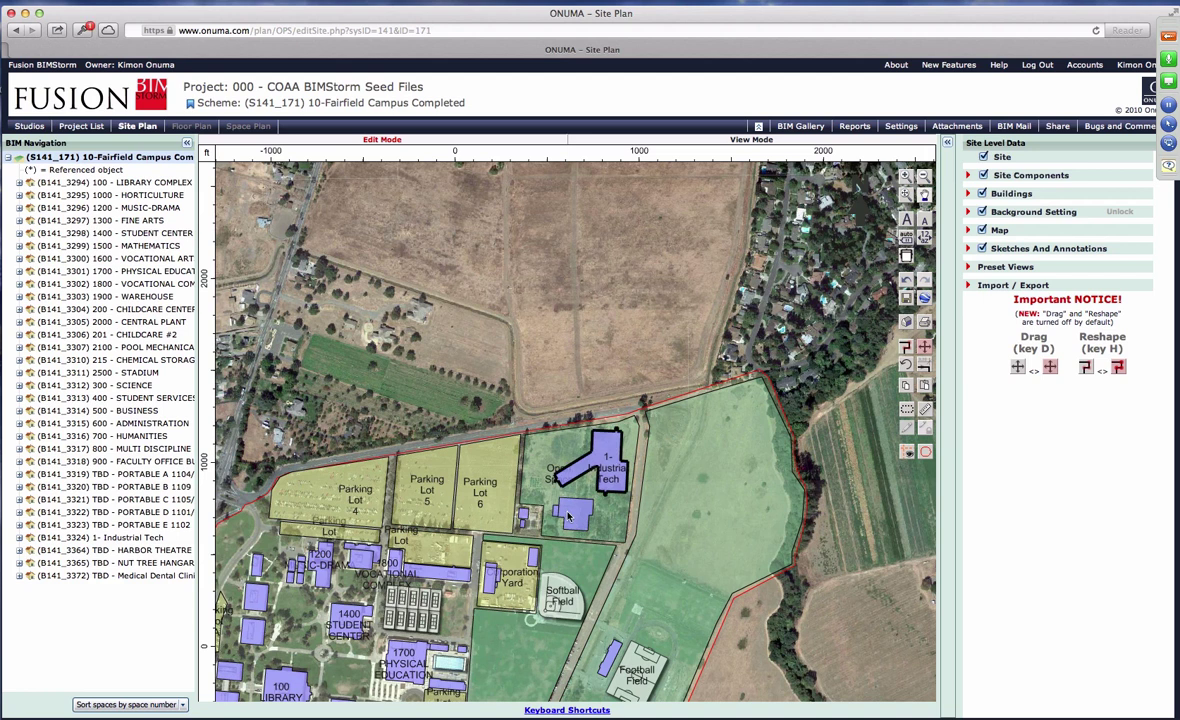
# Drag the clinic slightly left and down, then nudge it upward with the arrow key.
pyautogui.scroll(2, 568, 515)
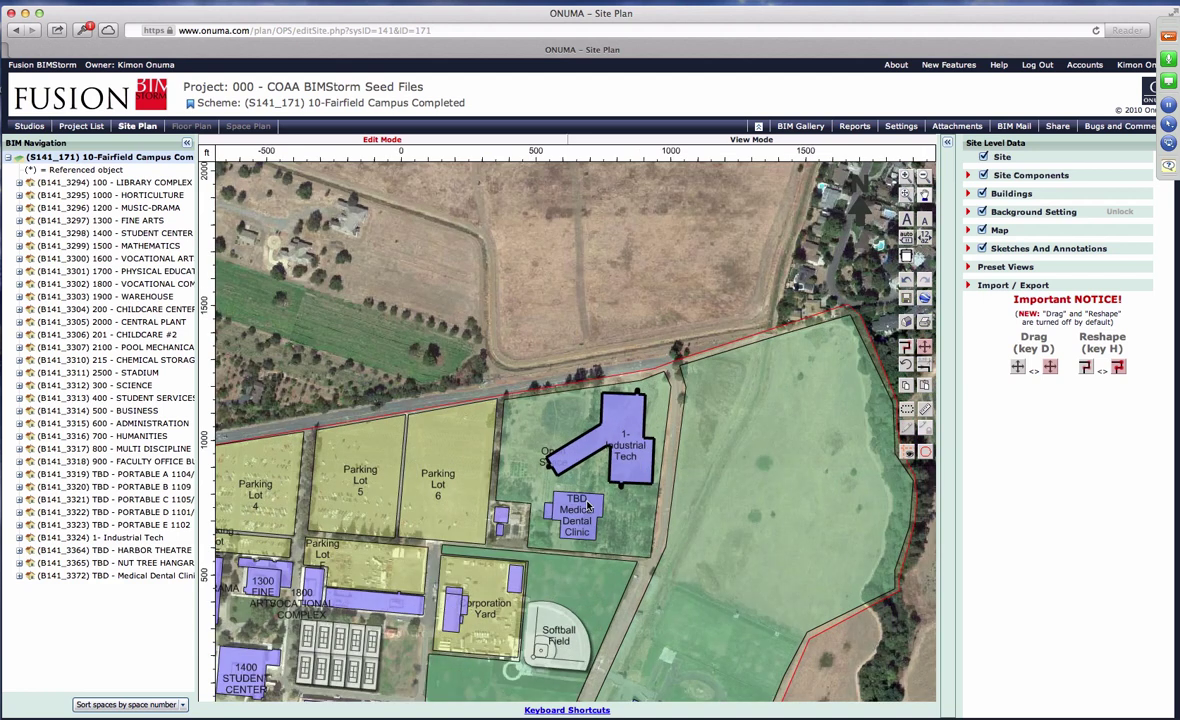
pyautogui.click(587, 510)
pyautogui.moveTo(586, 511); pyautogui.dragTo(575, 515)
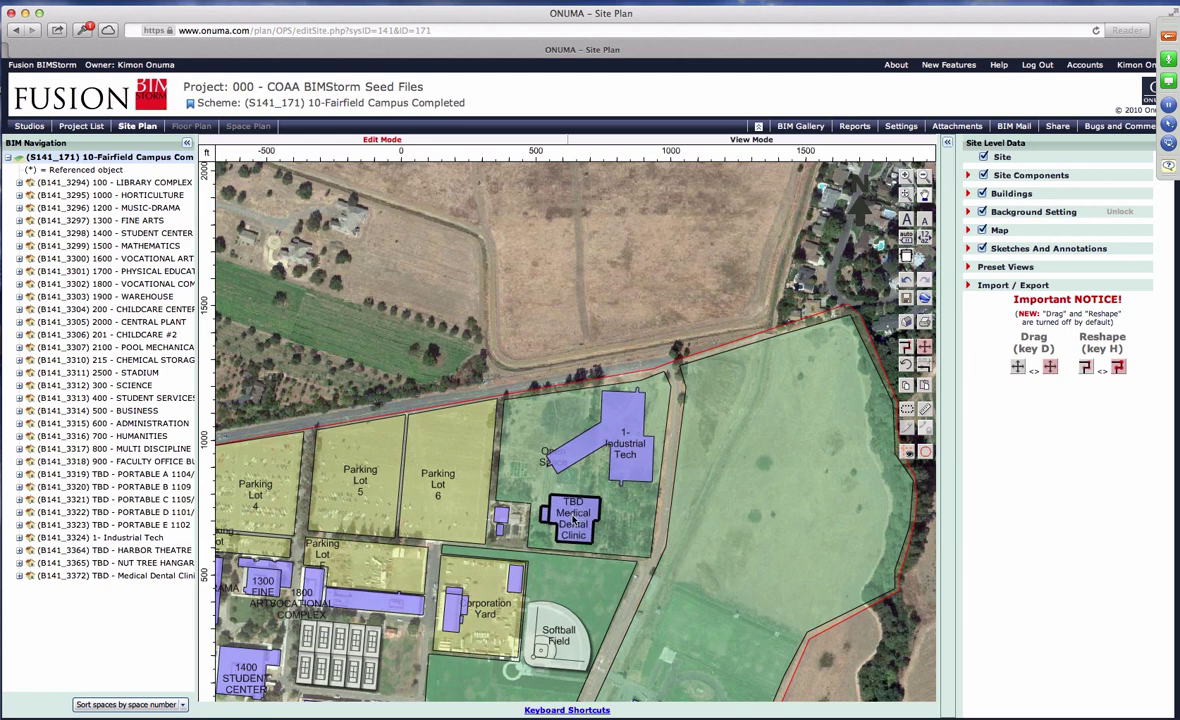
pyautogui.scroll(4, 573, 519)
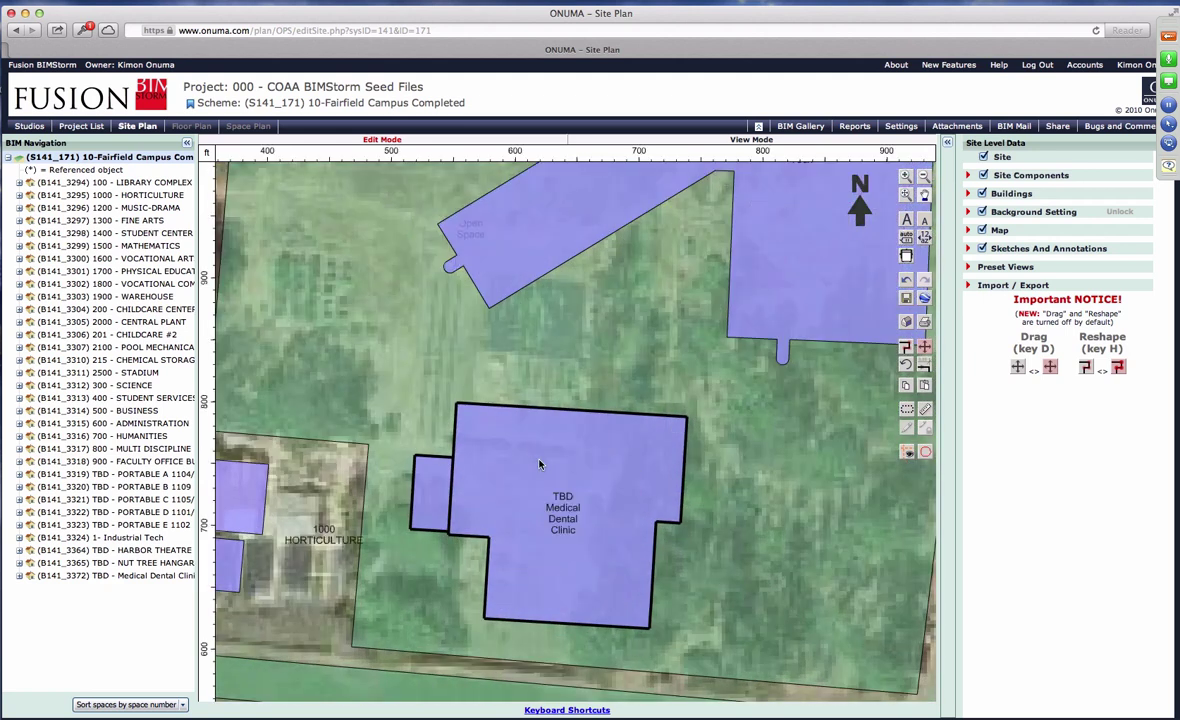
pyautogui.press('Up')
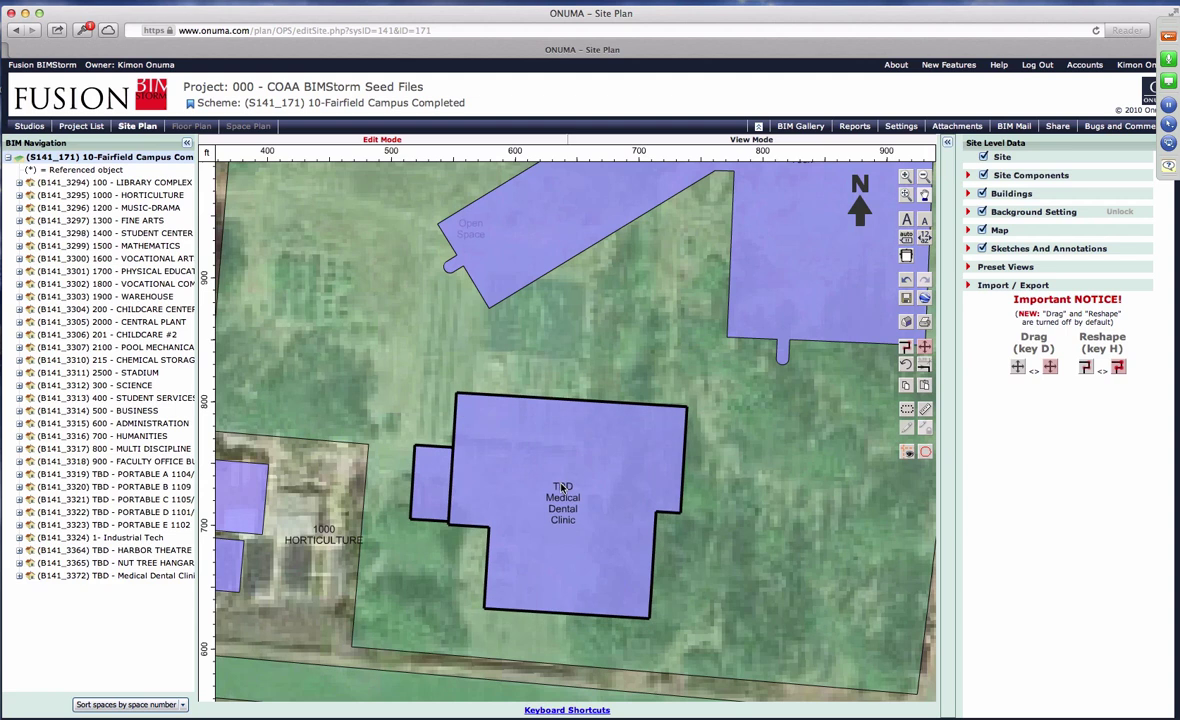
# Load the pasted ONUMA editSite address in a new Safari tab.
pyautogui.click(1172, 50)
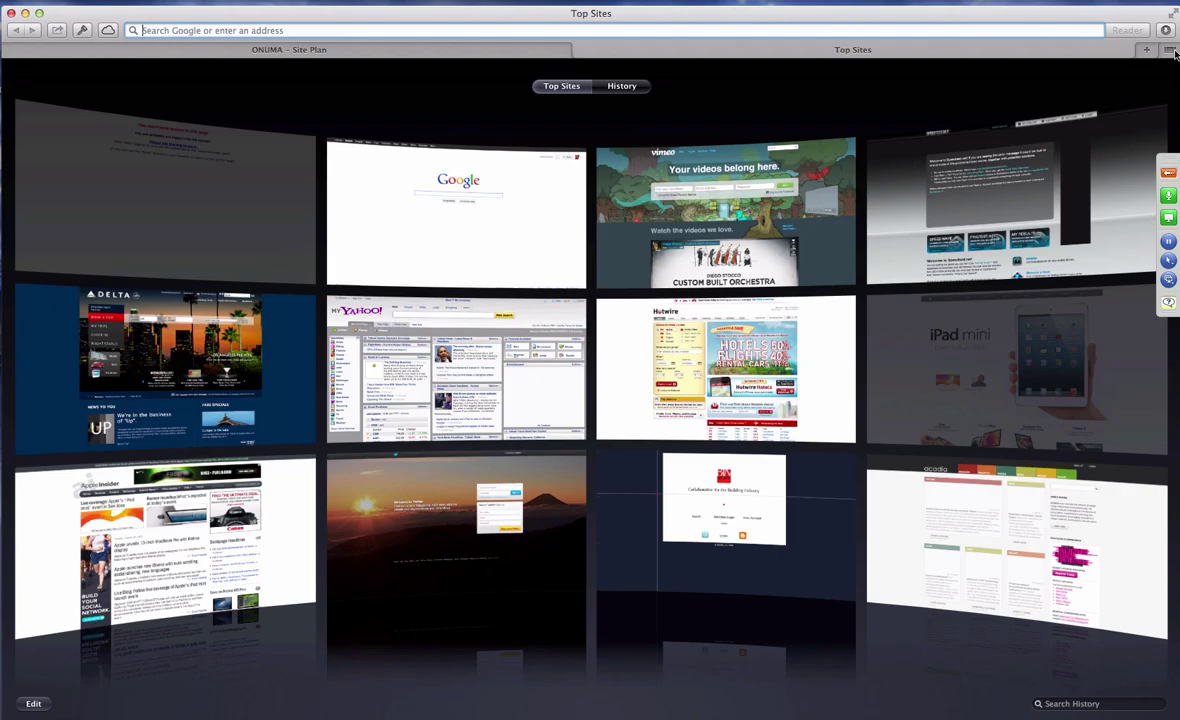
pyautogui.click(400, 49)
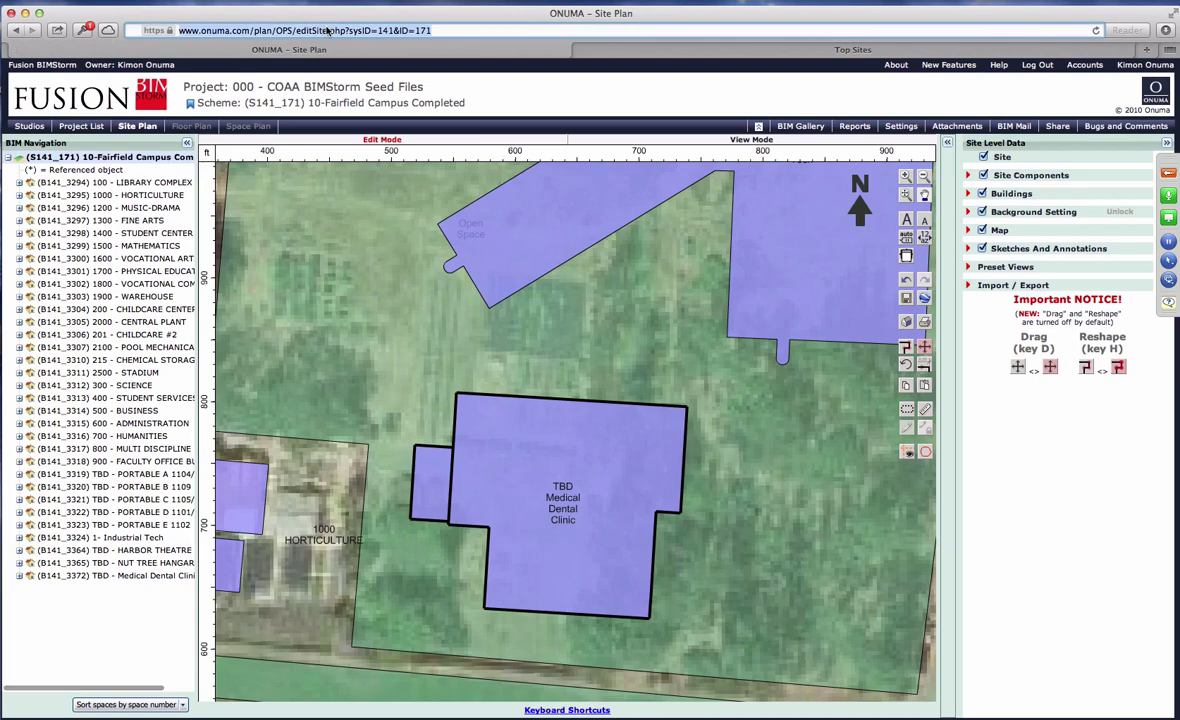
pyautogui.click(606, 51)
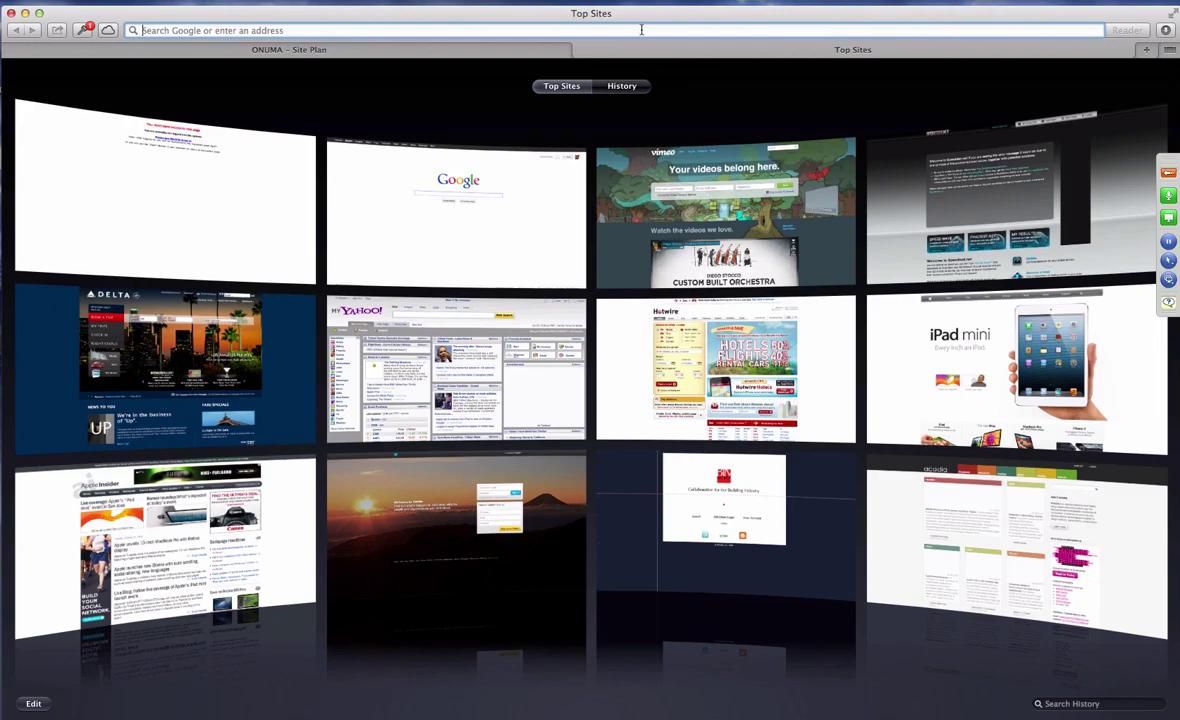
pyautogui.press('Return')
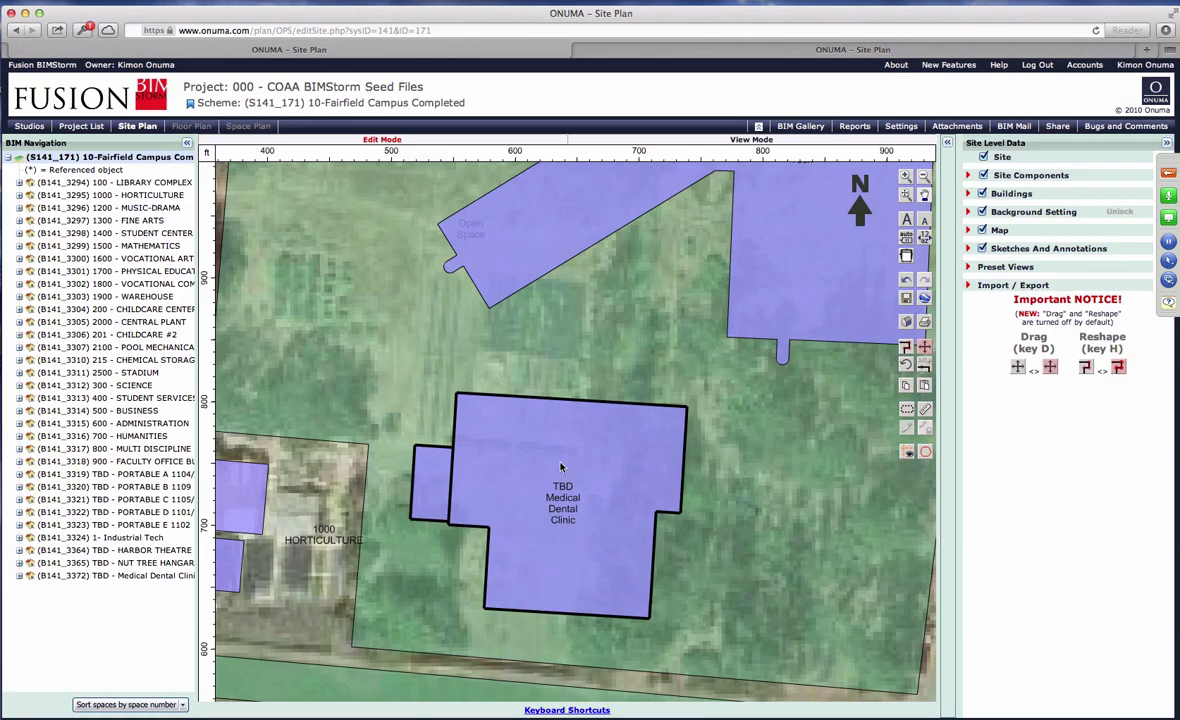
pyautogui.click(1147, 51)
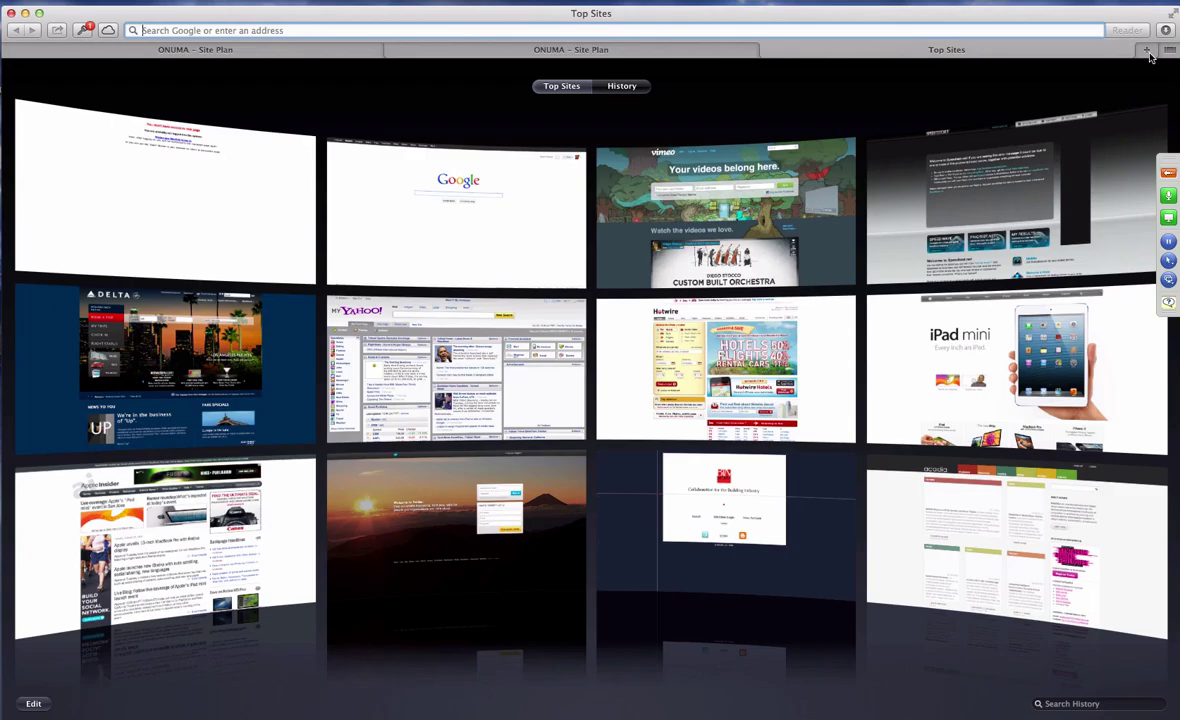
pyautogui.press('Return')
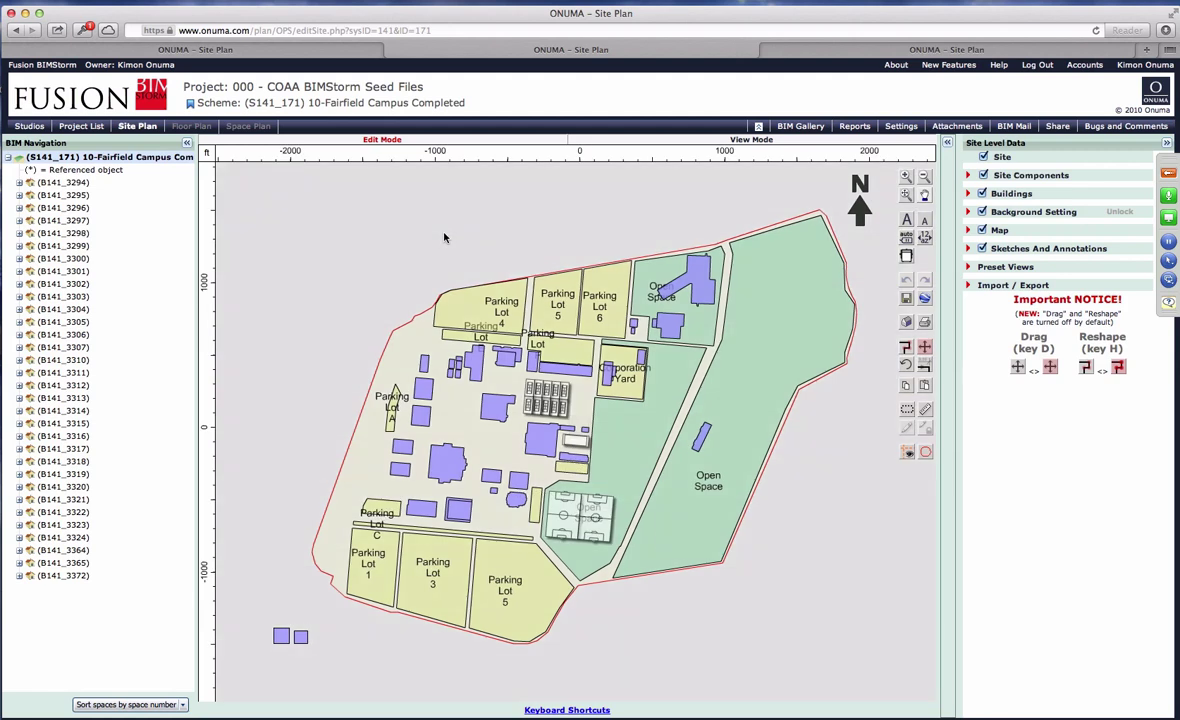
# Save the site plan edits and go to the Project List.
pyautogui.scroll(-2, 700, 327)
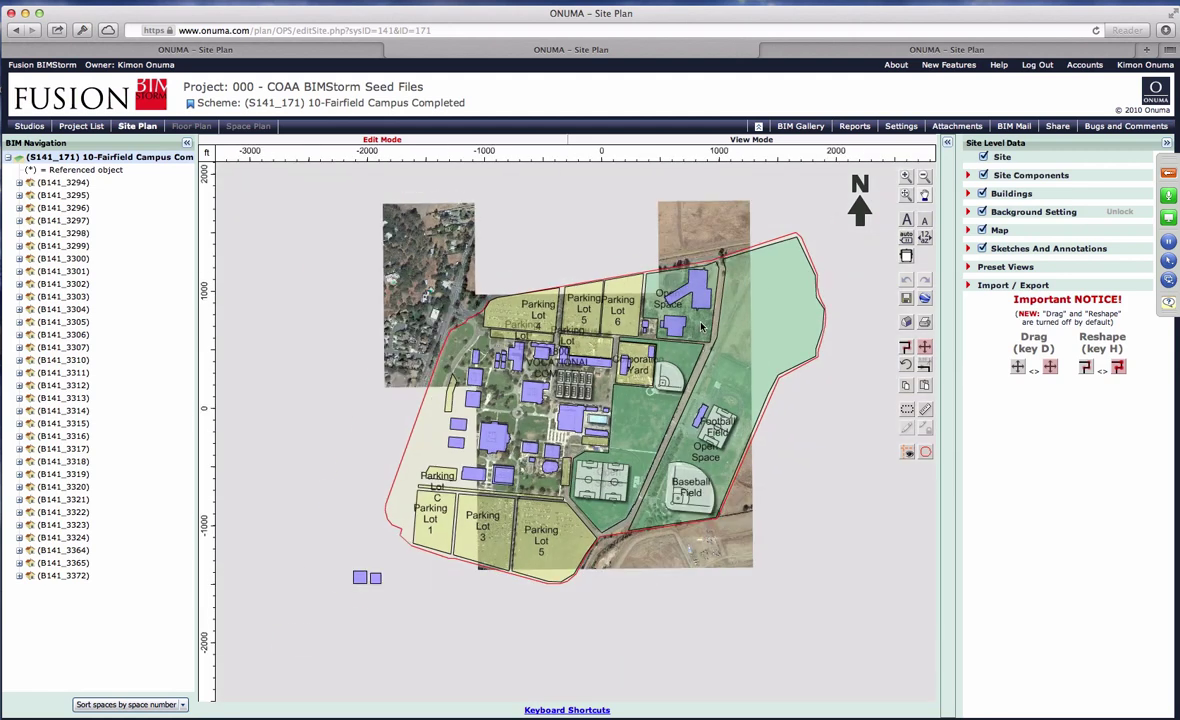
pyautogui.scroll(3, 700, 327)
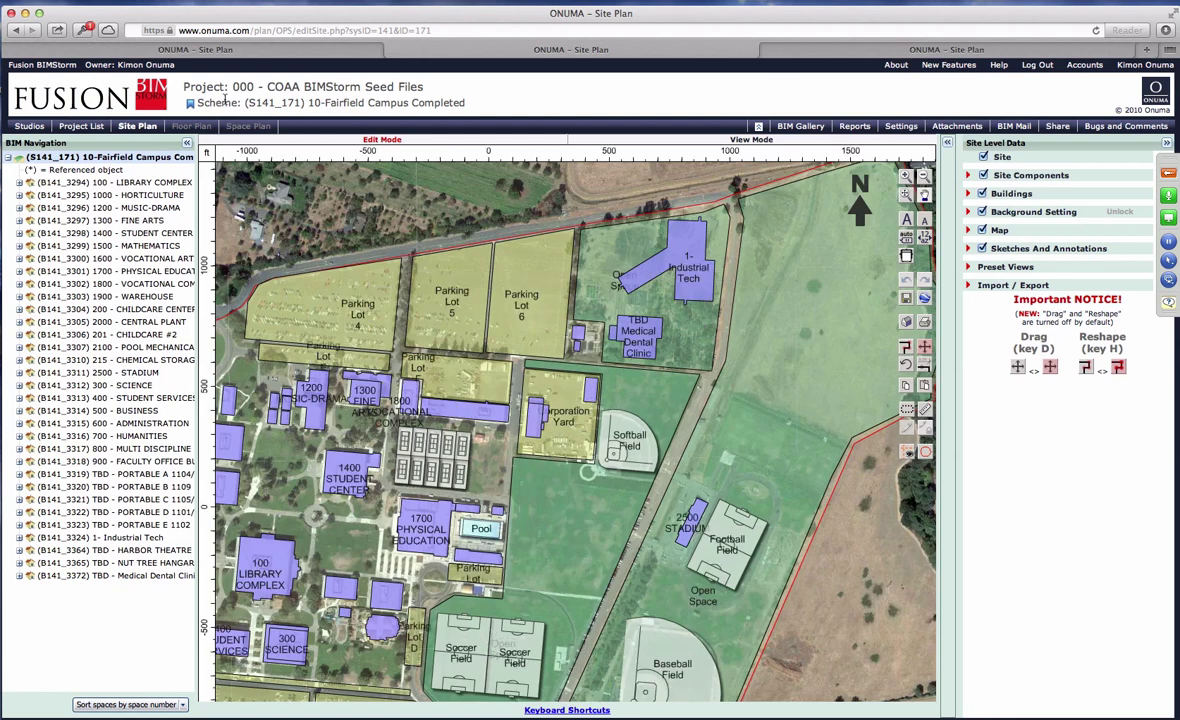
pyautogui.click(83, 127)
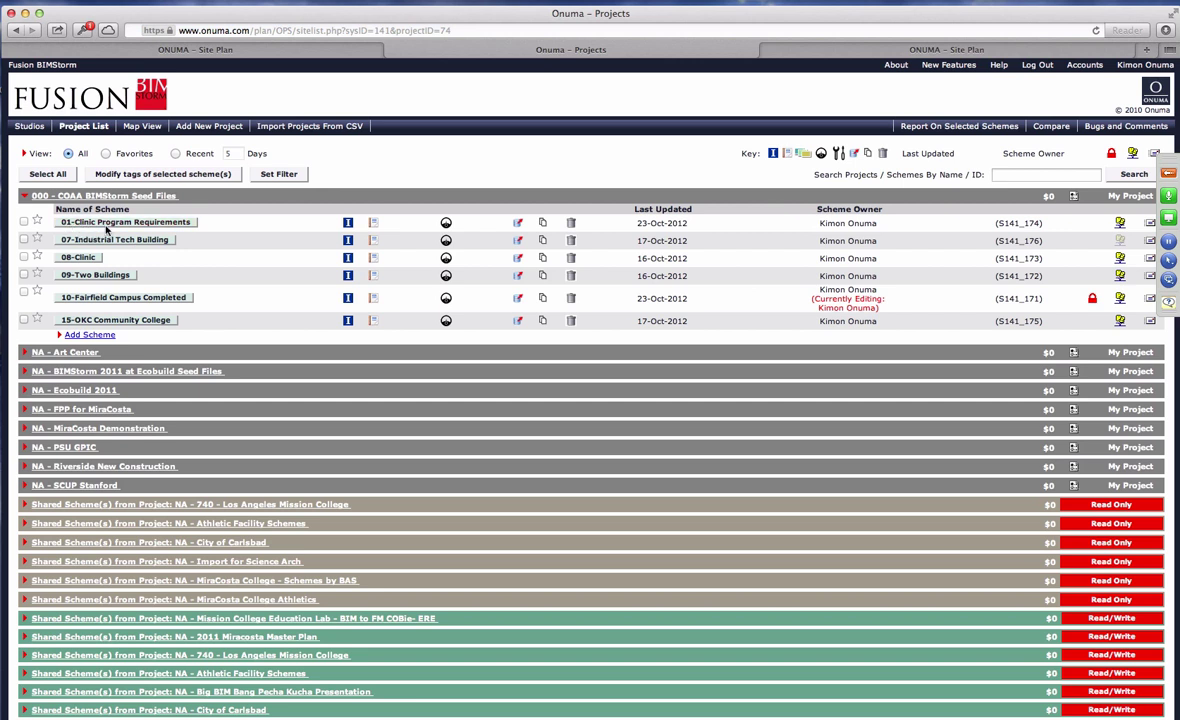
# Open the 01-Clinic Program Requirements scheme from the Project List.
pyautogui.click(146, 224)
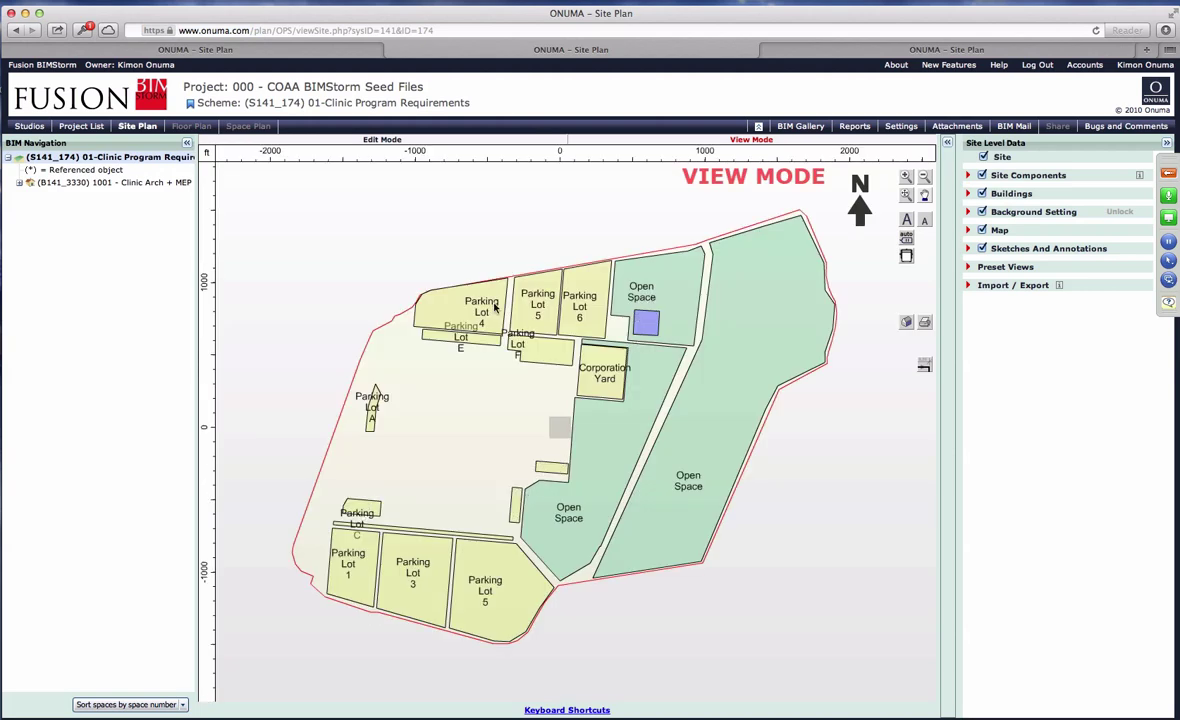
# Select the blue clinic building and open the 1001 - Clinic Arch + MEP floor plan.
pyautogui.scroll(3, 621, 289)
pyautogui.scroll(-4, 583, 350)
pyautogui.scroll(5, 583, 350)
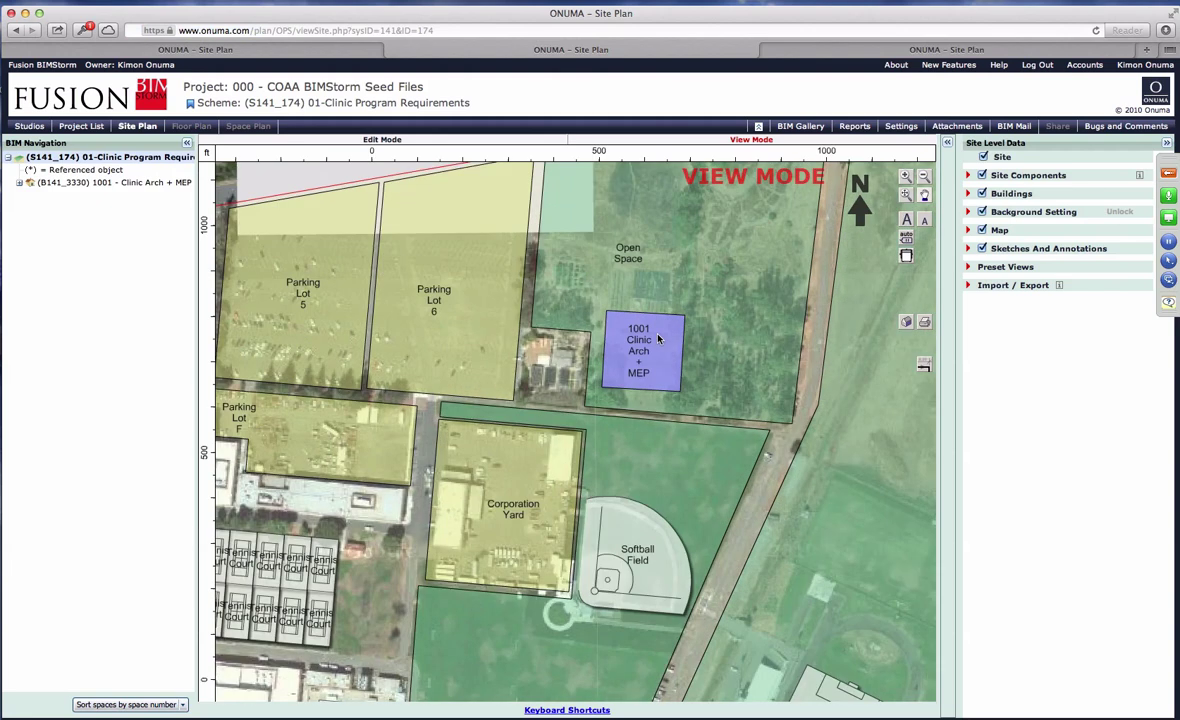
pyautogui.click(662, 333)
pyautogui.click(695, 297)
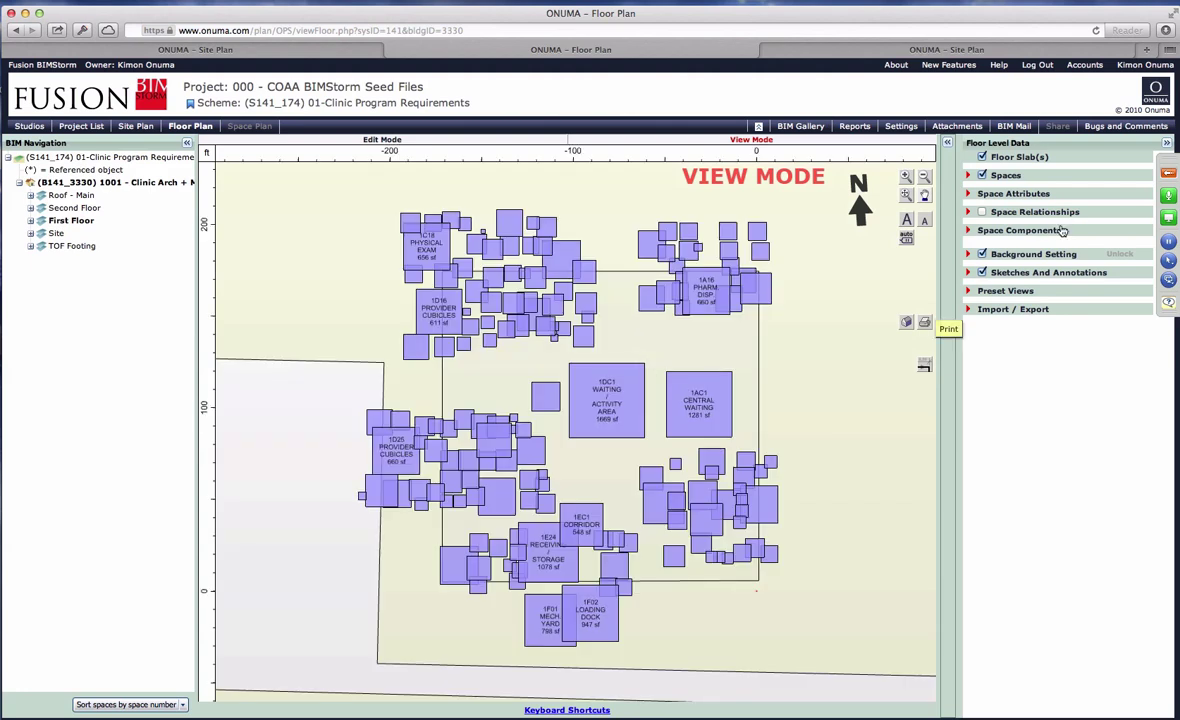
# Switch on Space Relationships in Floor Level Data and expand Space Components.
pyautogui.click(983, 213)
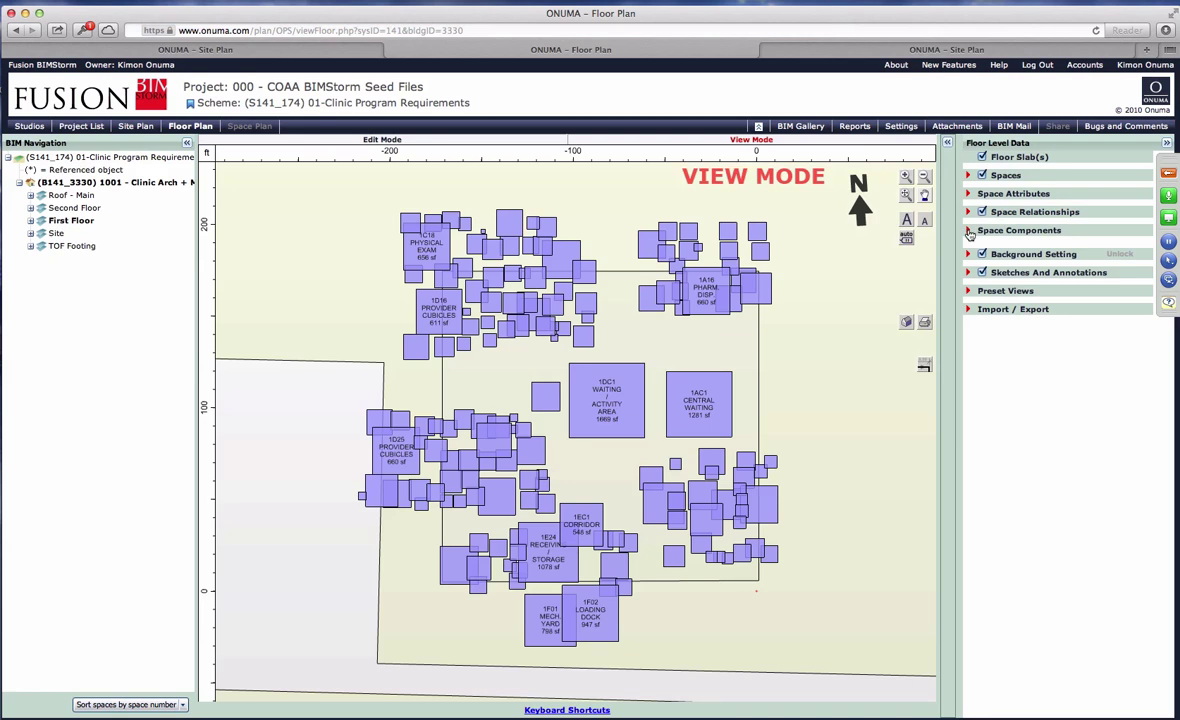
pyautogui.click(969, 231)
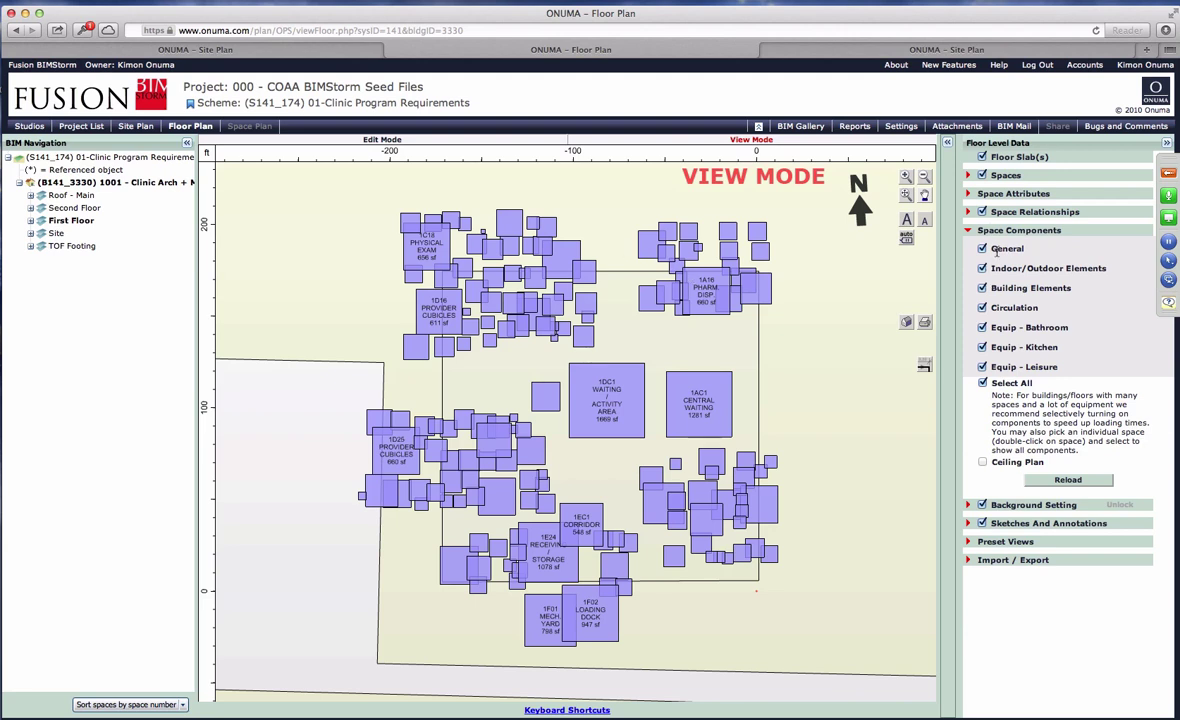
# Colour-code the spaces by Departments, then by Wall Type 2 Condition.
pyautogui.click(968, 194)
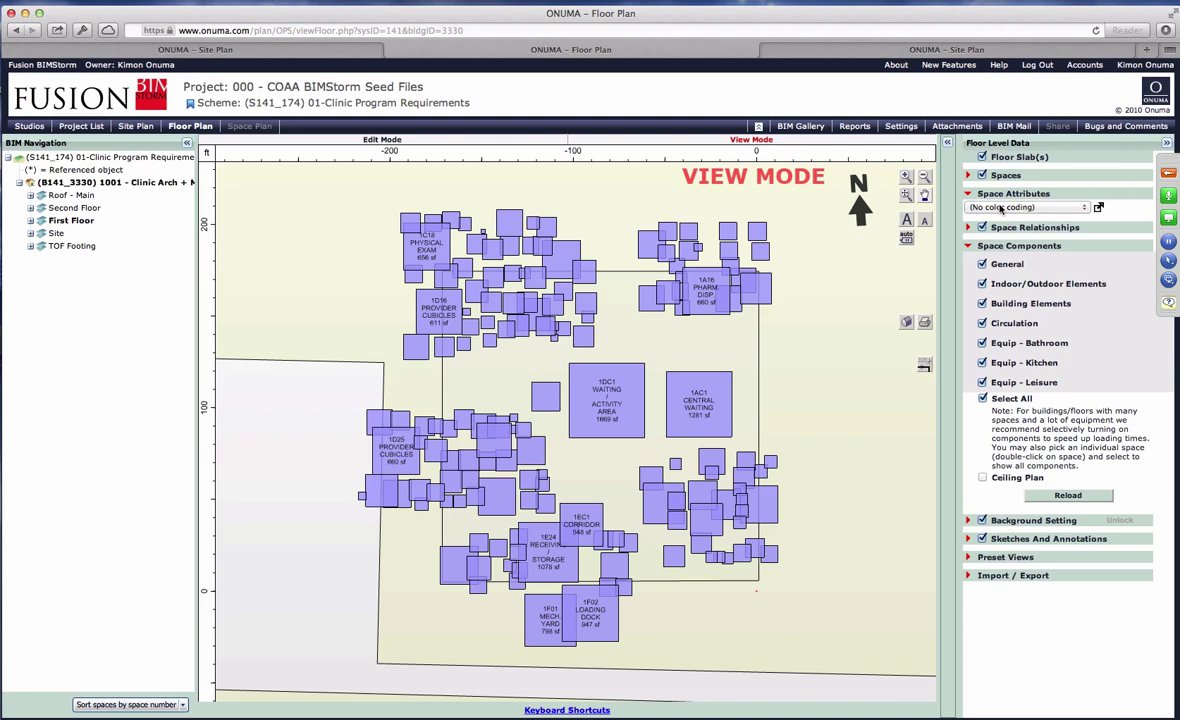
pyautogui.click(1000, 207)
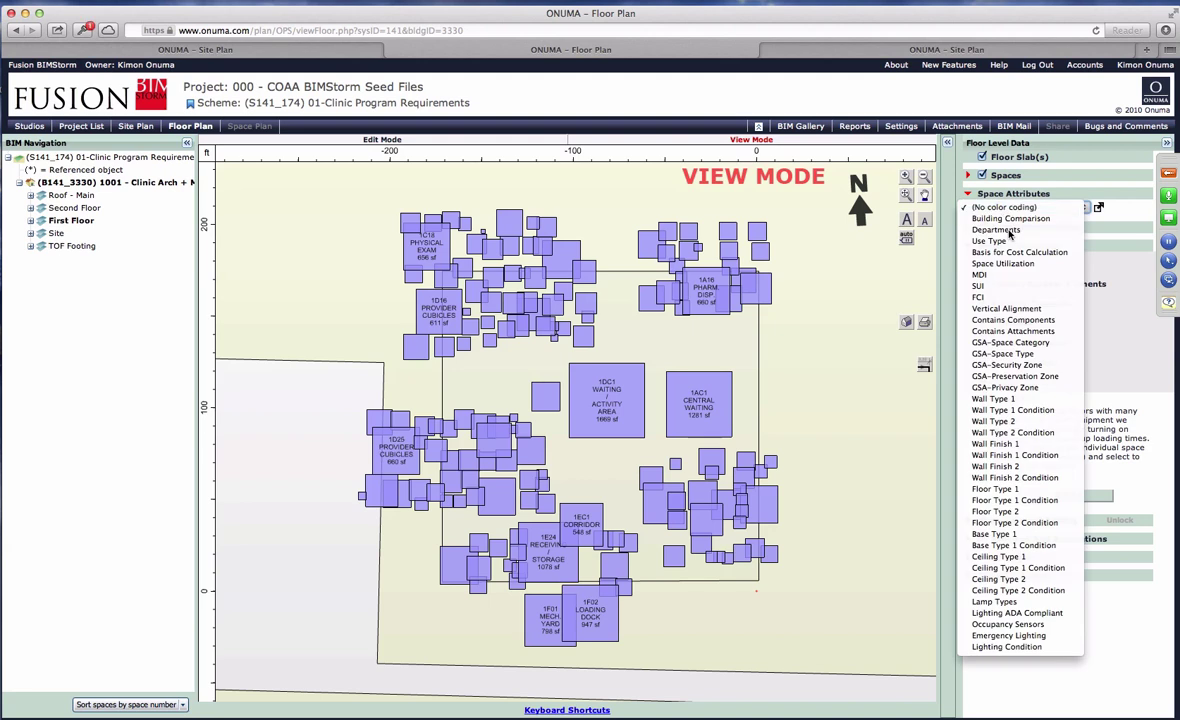
pyautogui.click(1010, 231)
pyautogui.click(1011, 208)
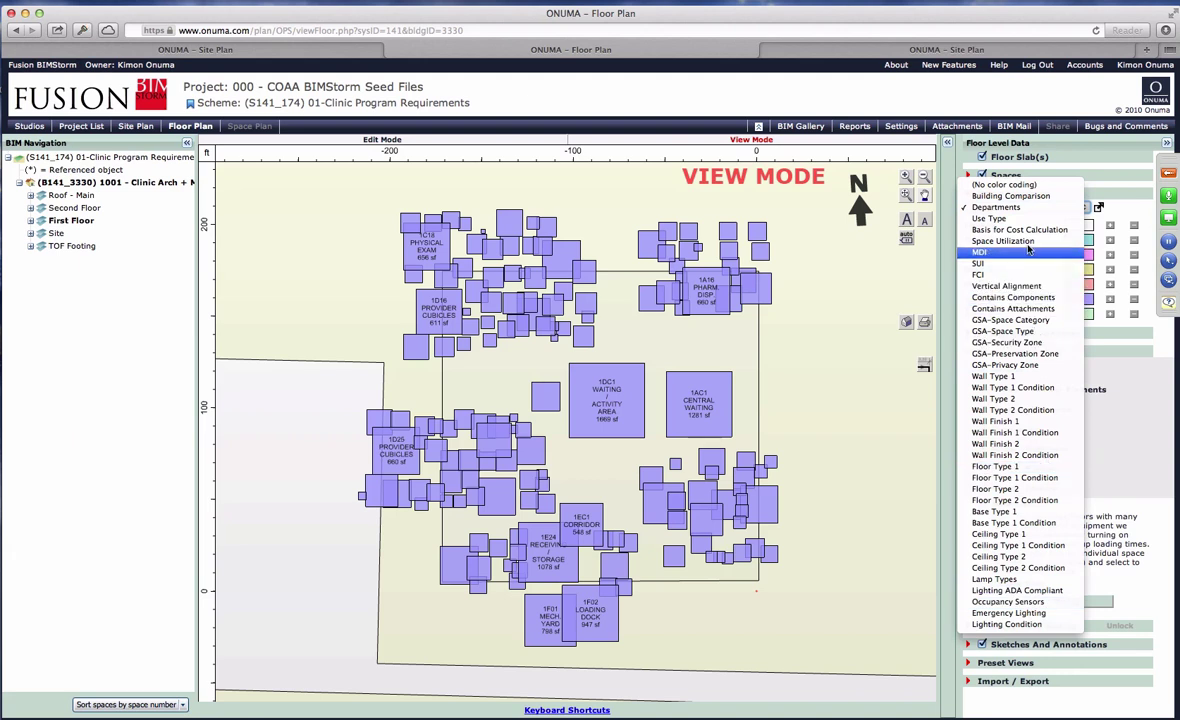
pyautogui.click(1013, 410)
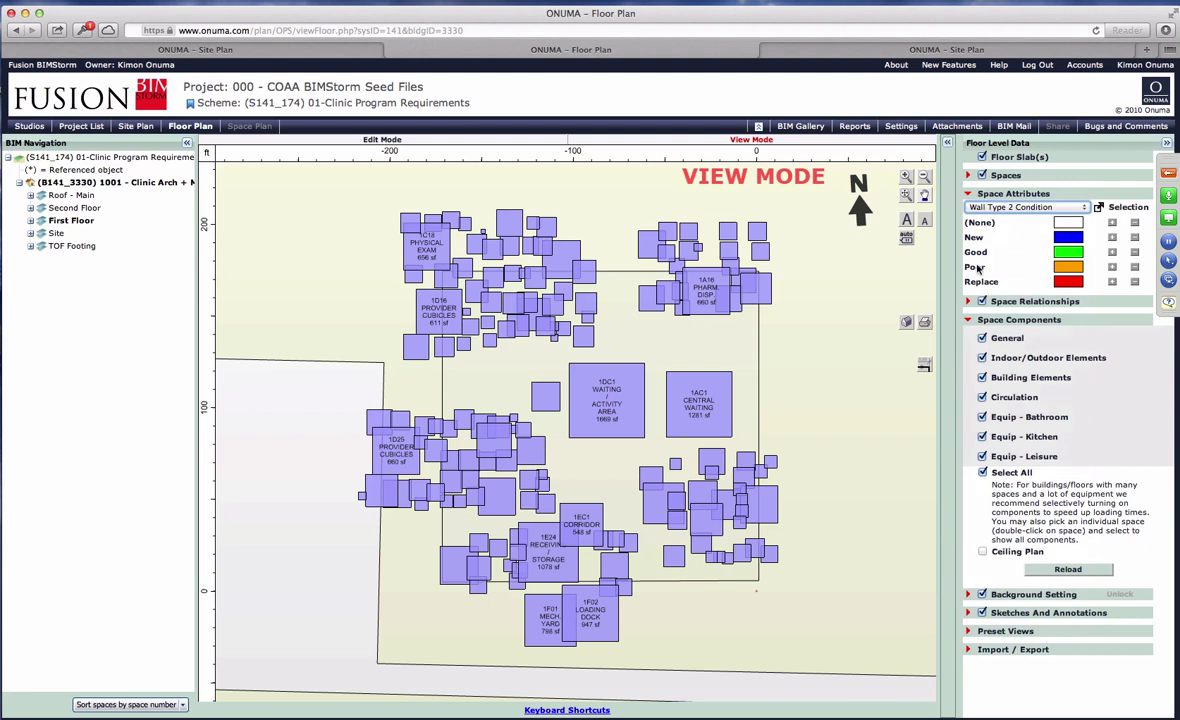
pyautogui.click(1008, 209)
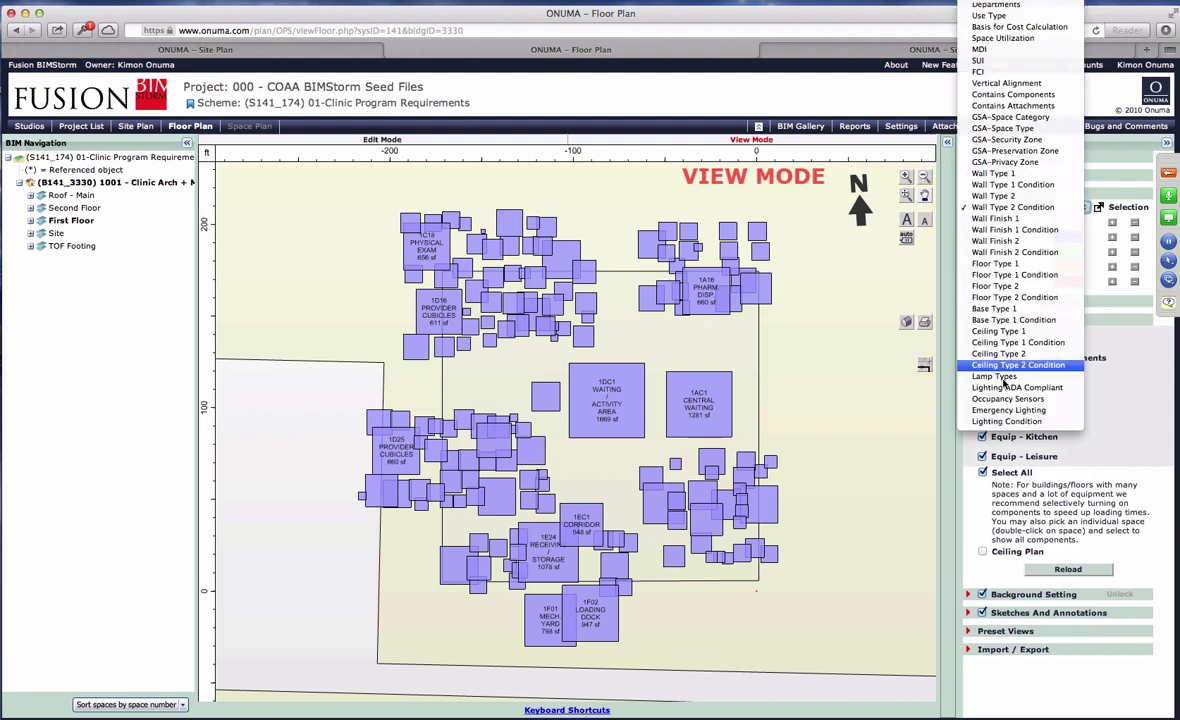
pyautogui.click(868, 330)
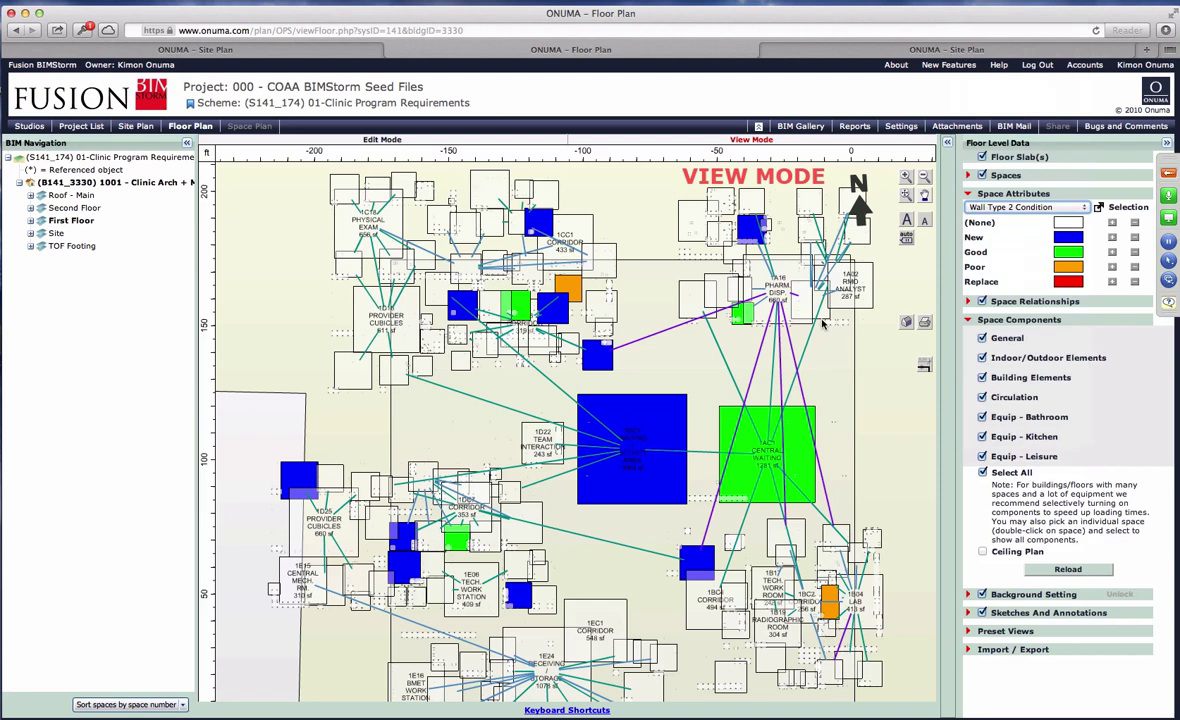
# Toggle the relationship lines, recolour by Departments, and return to the Fairfield Campus site plan.
pyautogui.scroll(2, 855, 338)
pyautogui.scroll(-3, 851, 342)
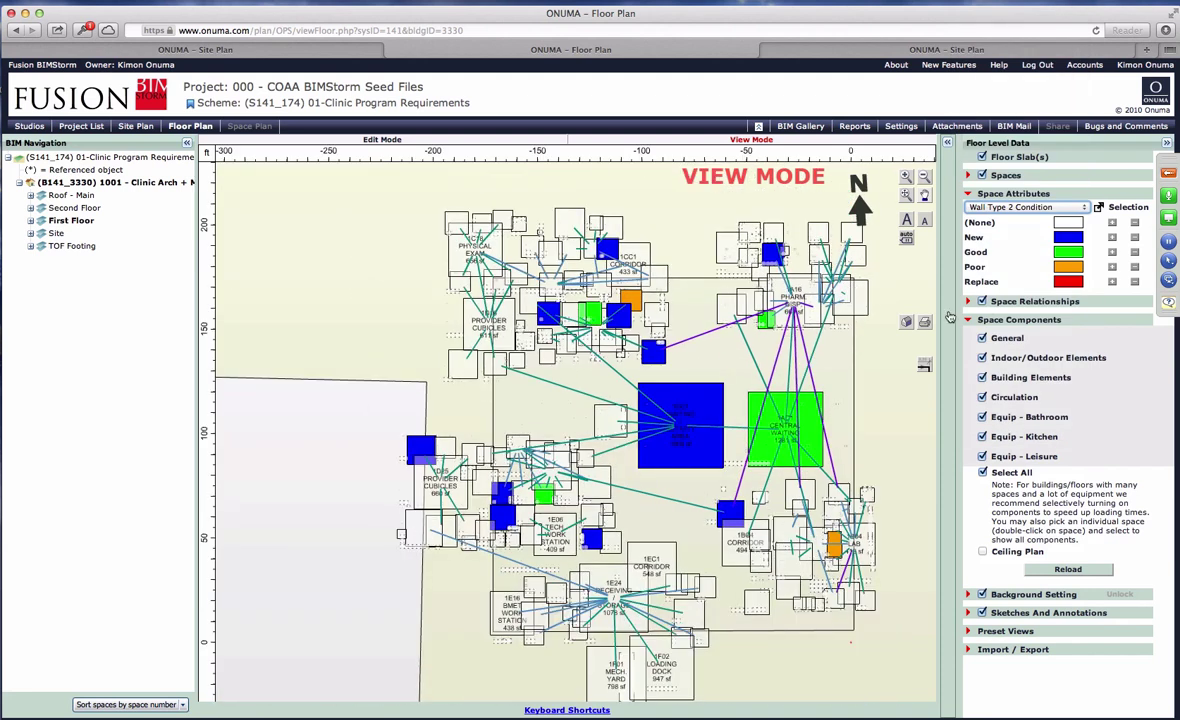
pyautogui.click(982, 302)
pyautogui.click(982, 302)
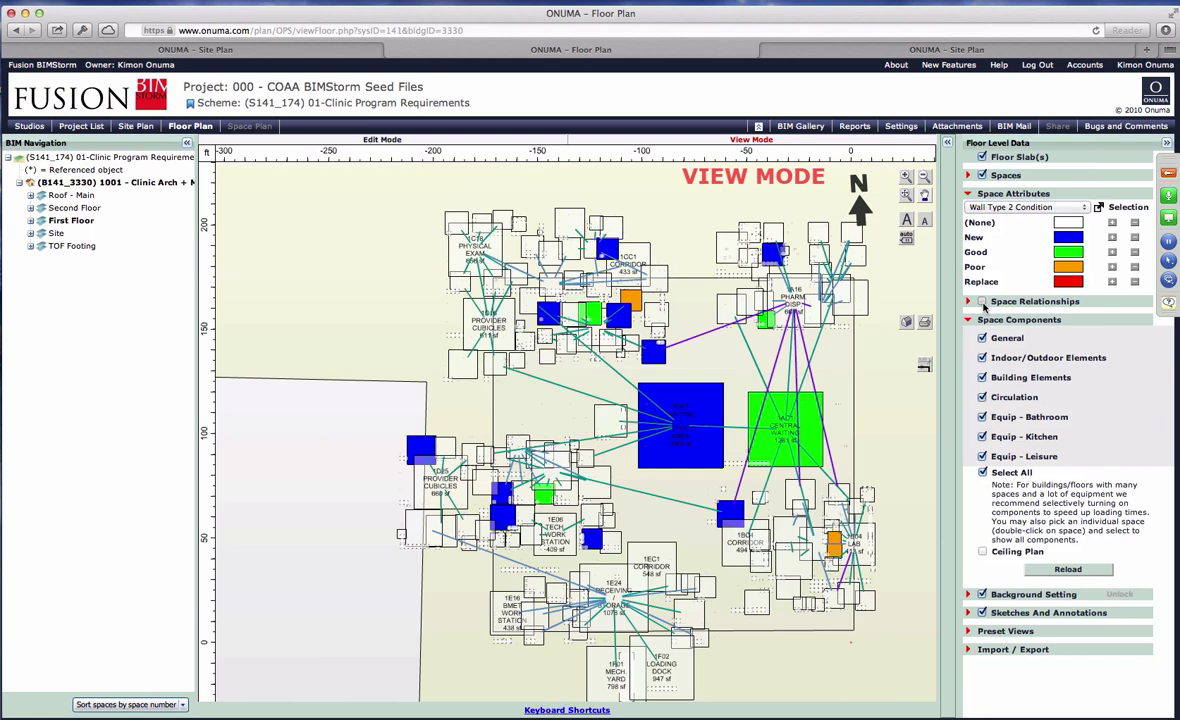
pyautogui.click(1016, 208)
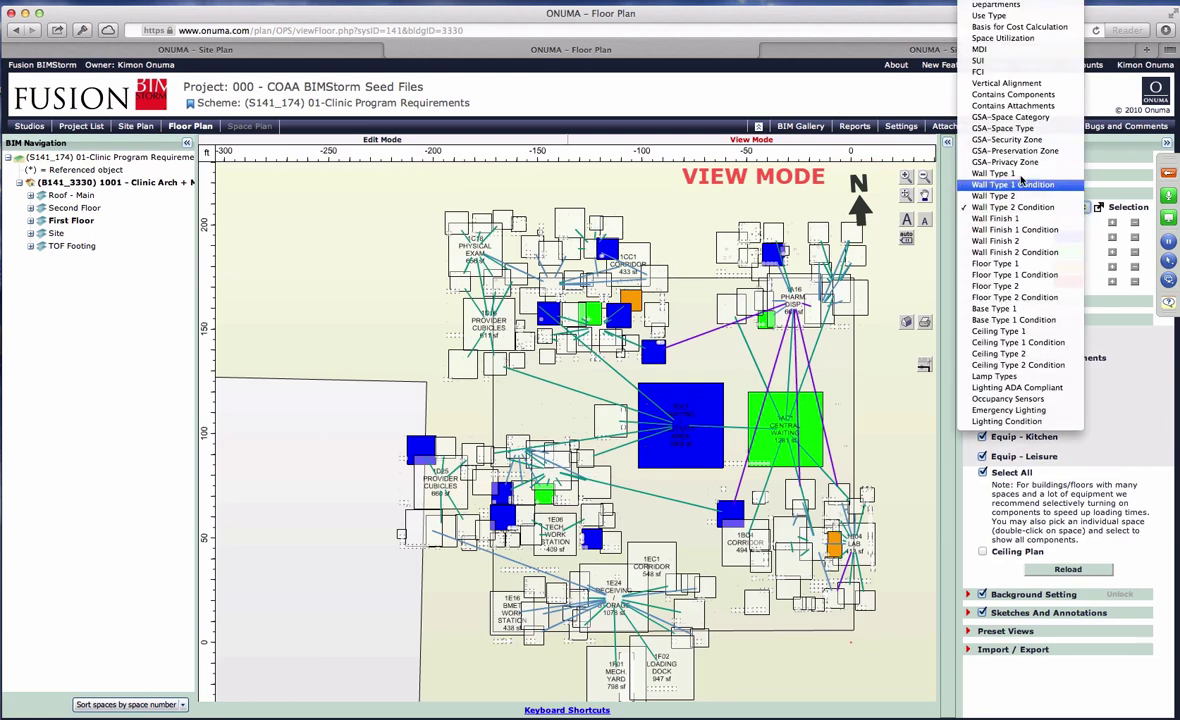
pyautogui.scroll(1, 1016, 30)
pyautogui.click(1016, 20)
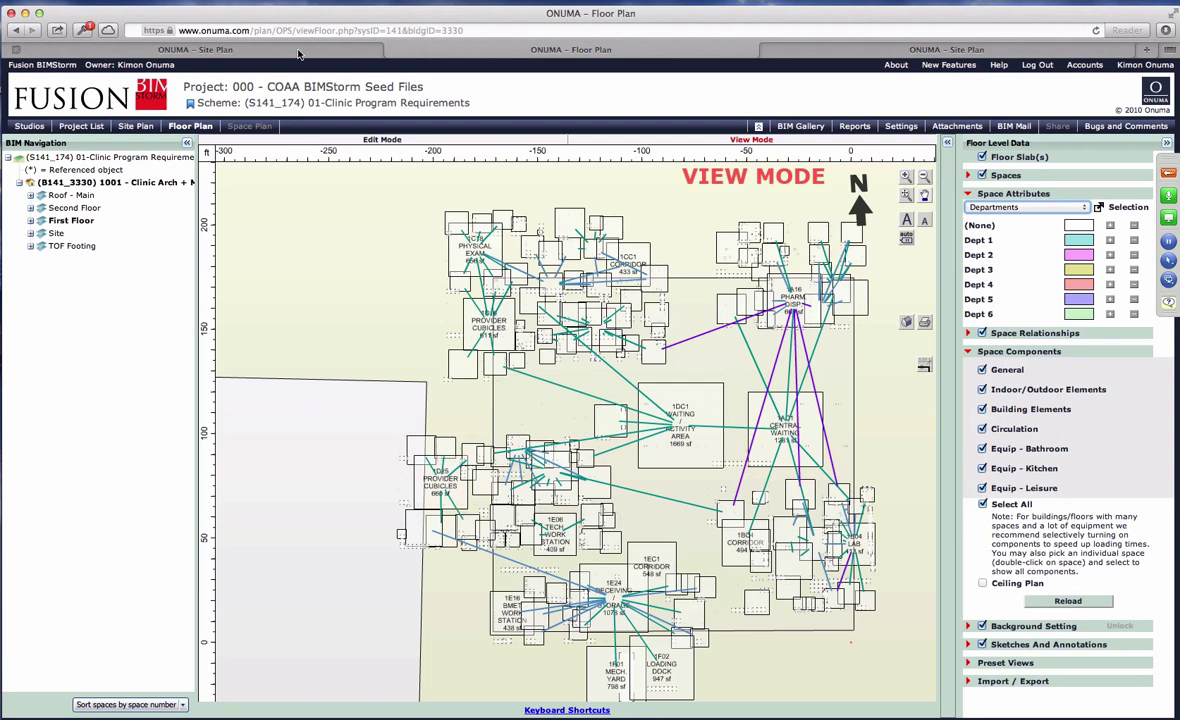
pyautogui.click(830, 54)
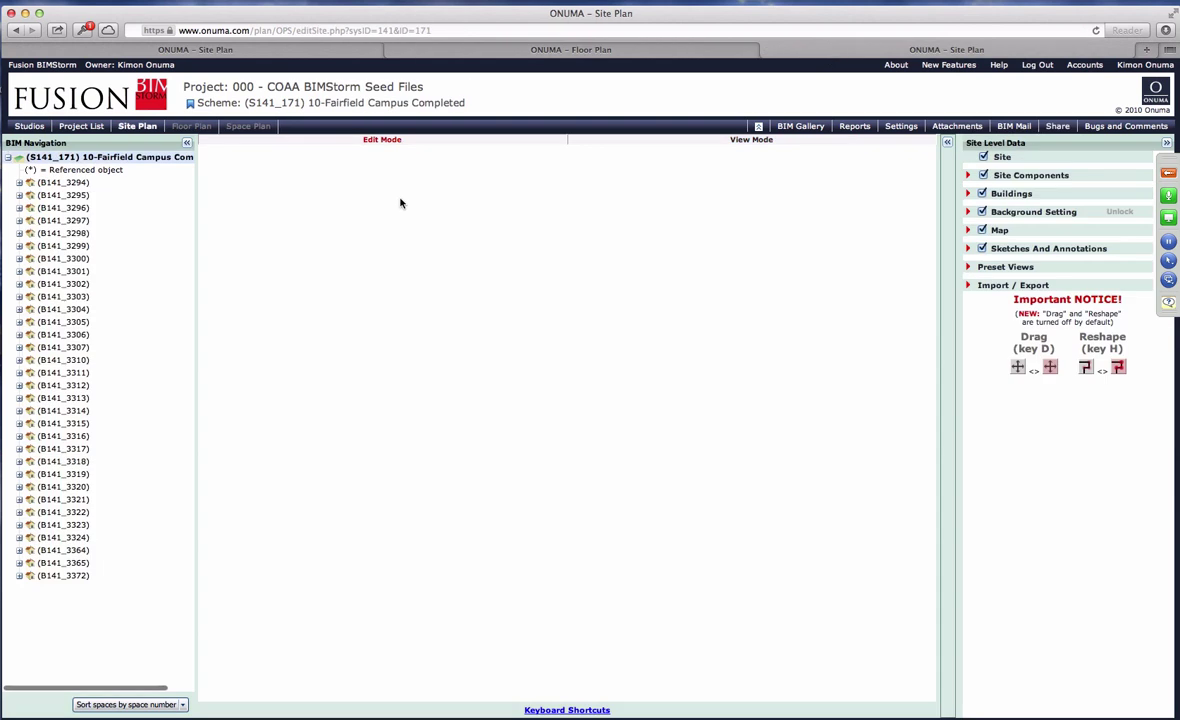